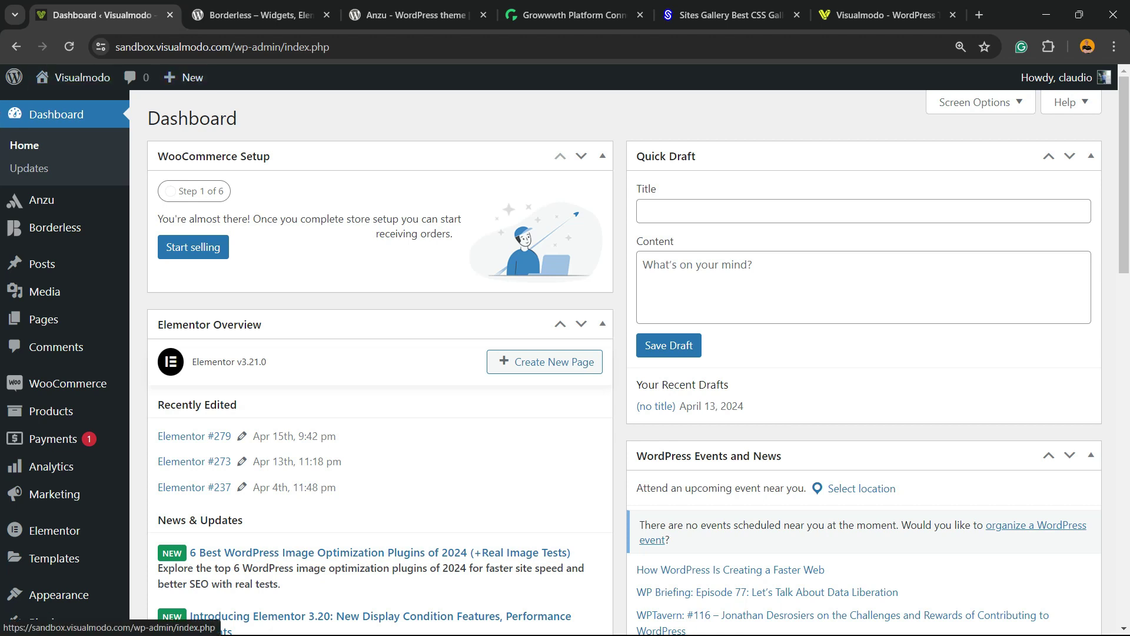
# Search the plugin directory for 'wpcode' and install the WPCode plugin.
pyautogui.scroll(-2, 53, 388)
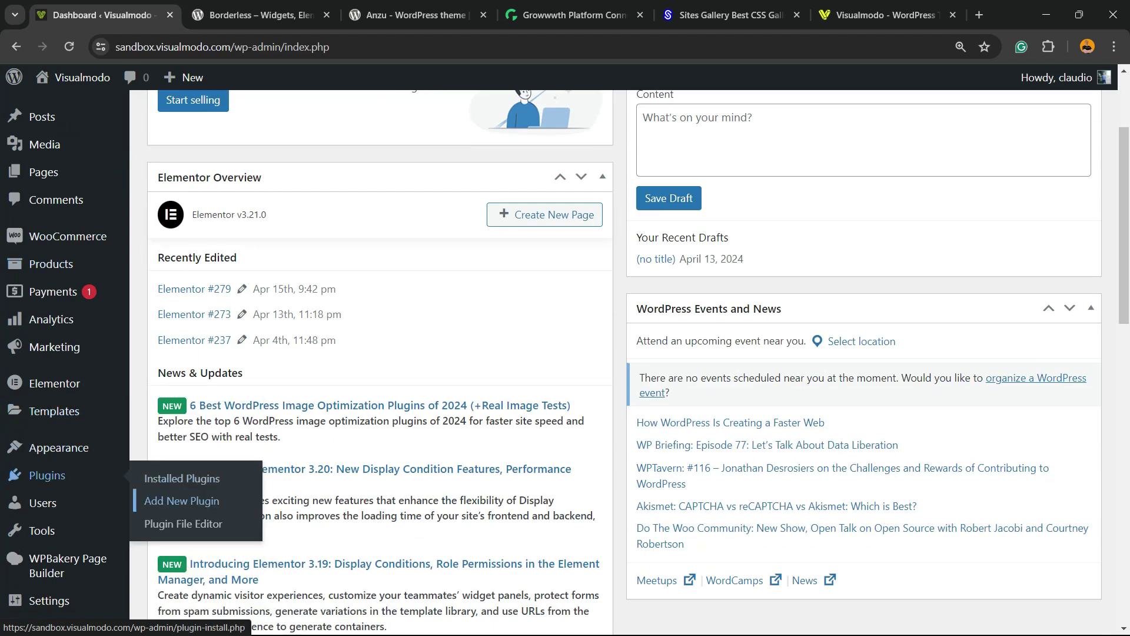
pyautogui.click(181, 501)
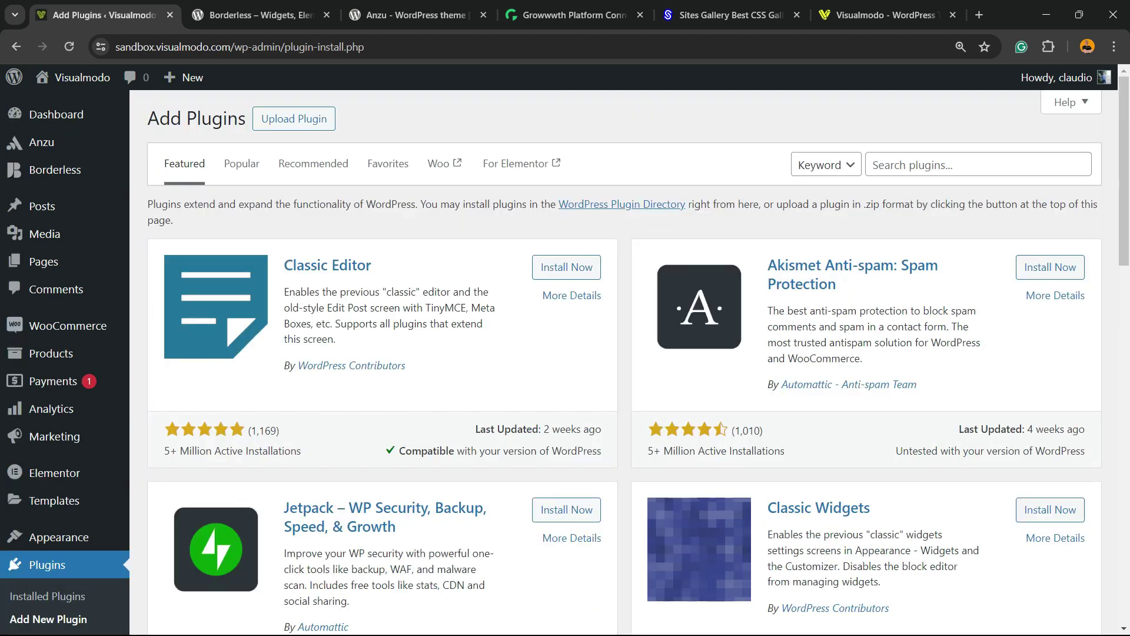
pyautogui.click(952, 164)
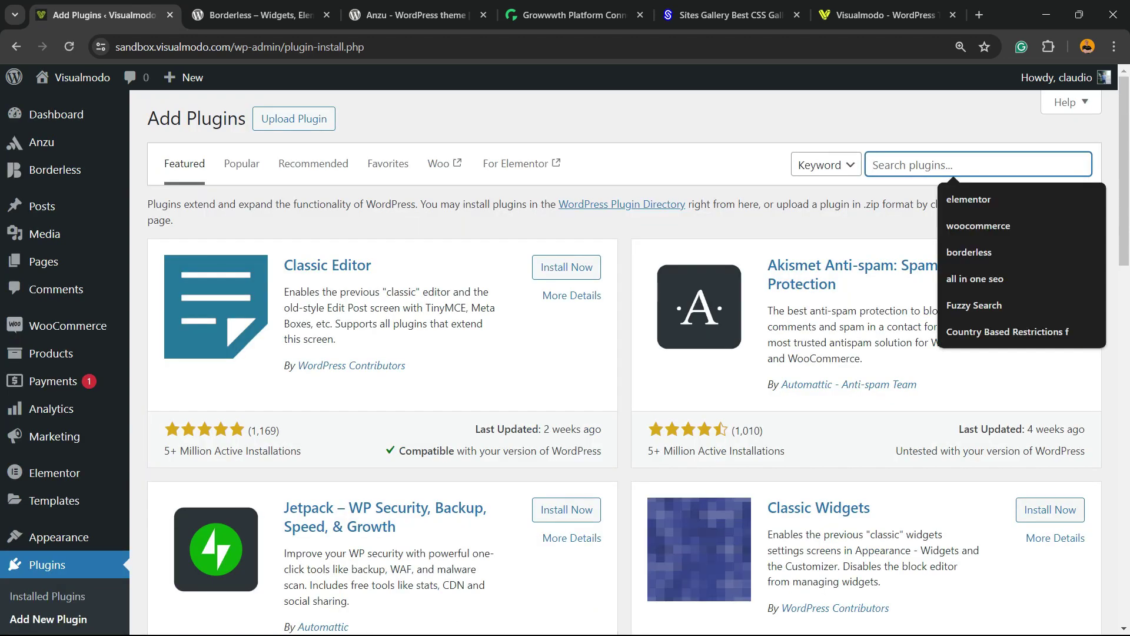
pyautogui.write('w')
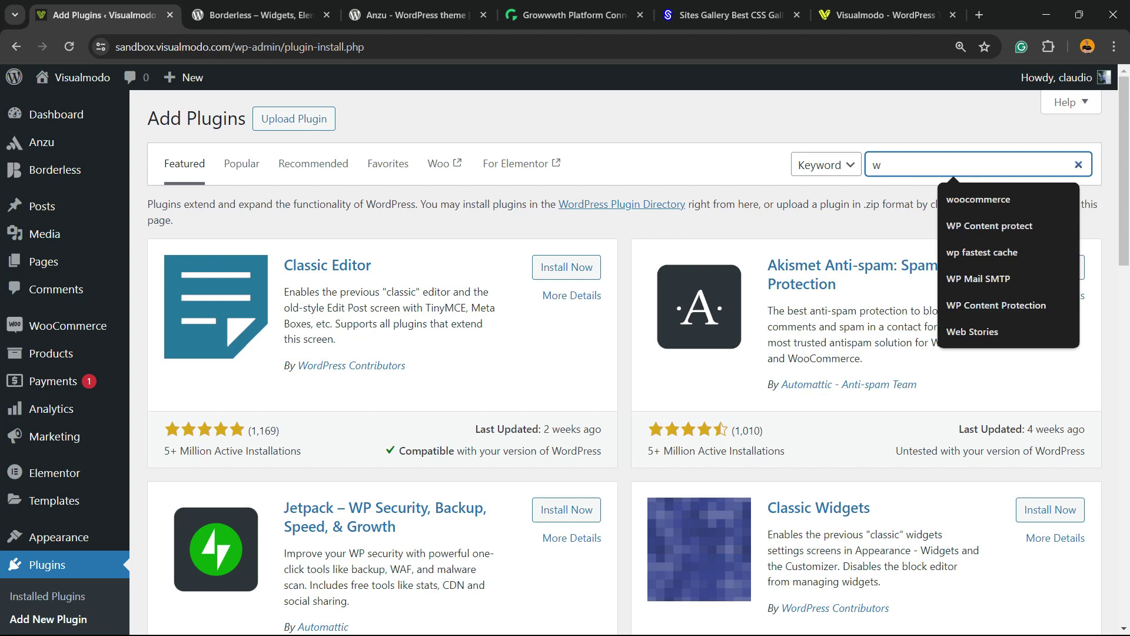
pyautogui.write('pcode')
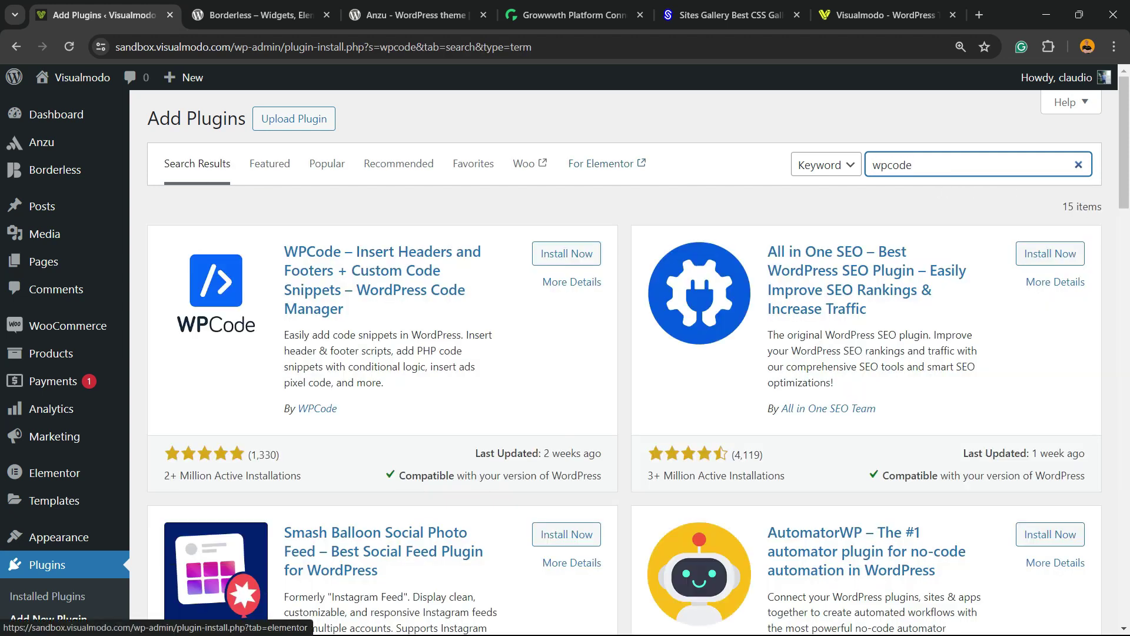
pyautogui.click(565, 253)
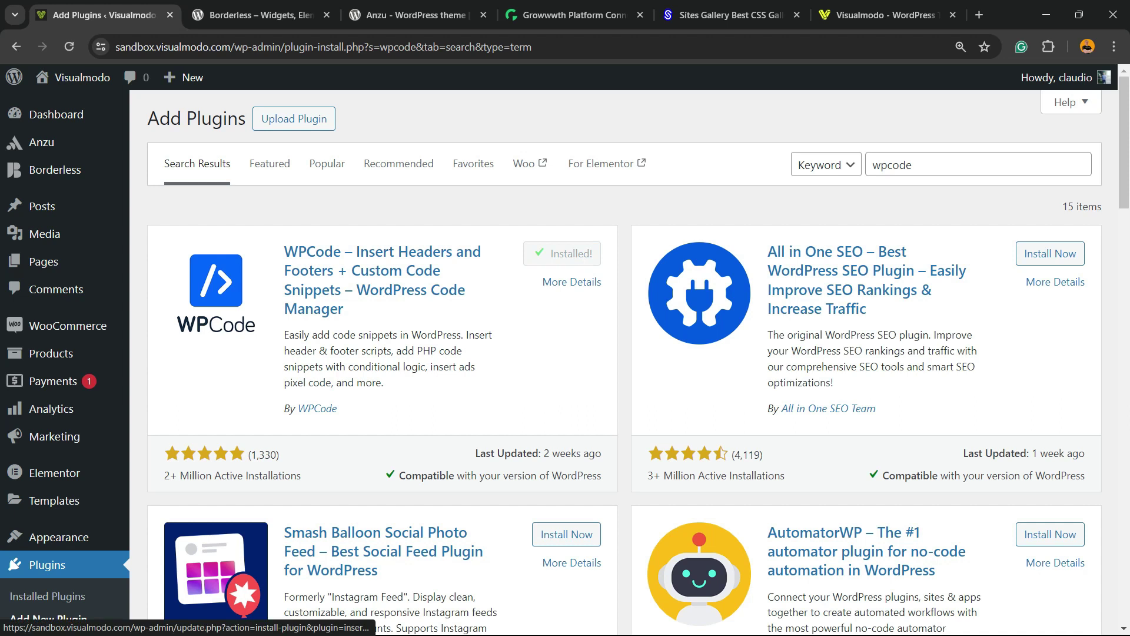
# Activate WPCode Lite so its Code Snippets menu appears in the admin sidebar.
pyautogui.click(565, 254)
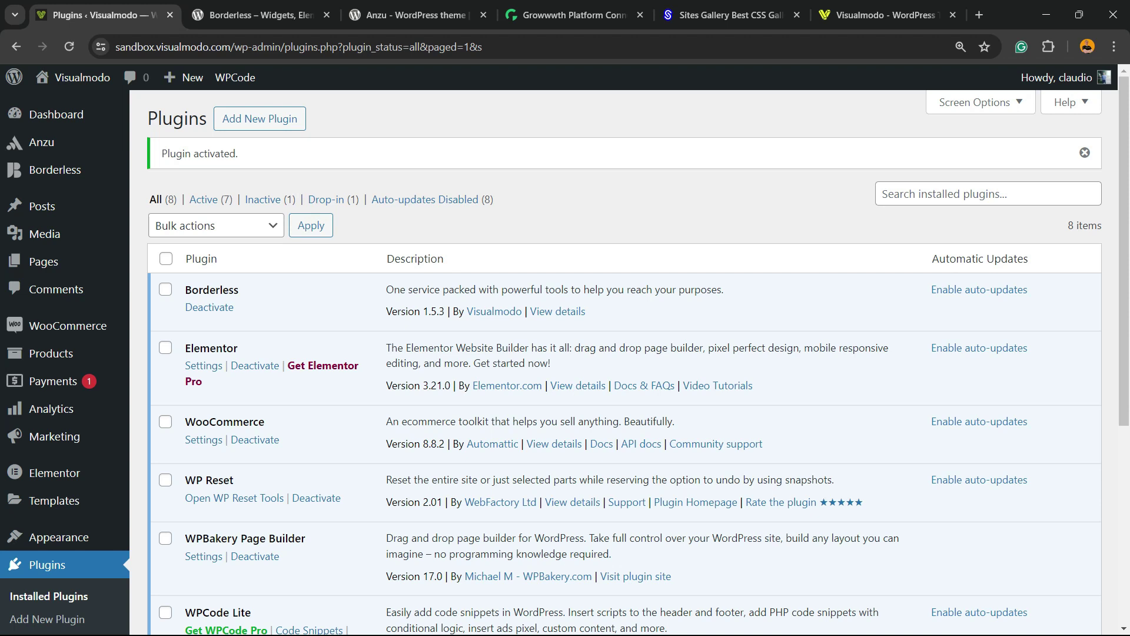
pyautogui.scroll(-1, 624, 353)
pyautogui.scroll(-4, 625, 353)
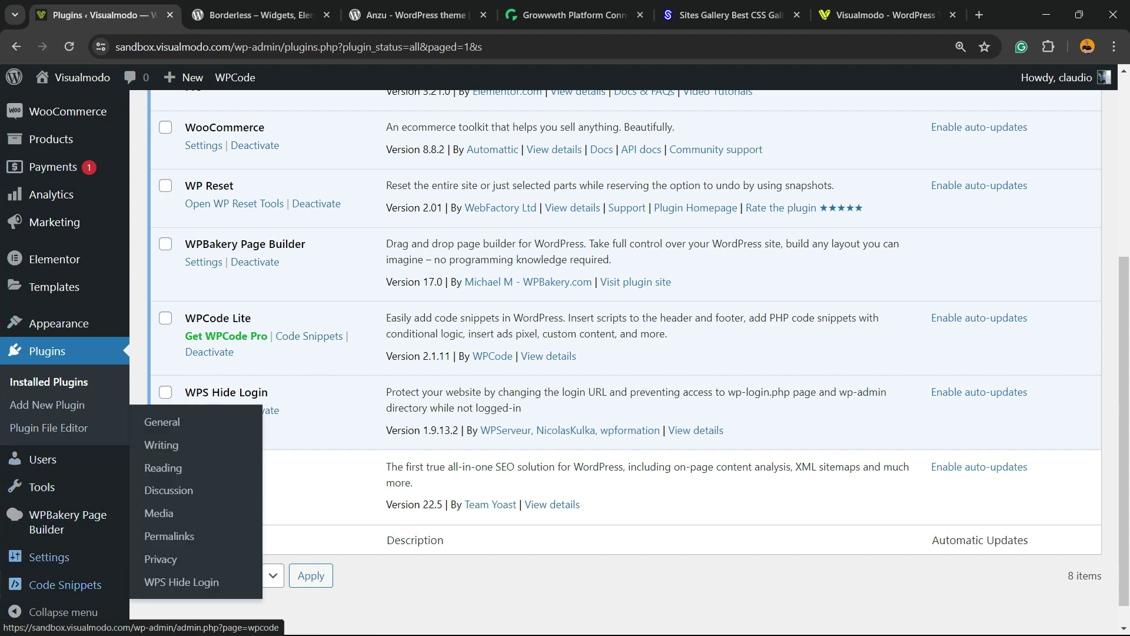
pyautogui.moveTo(65, 585)
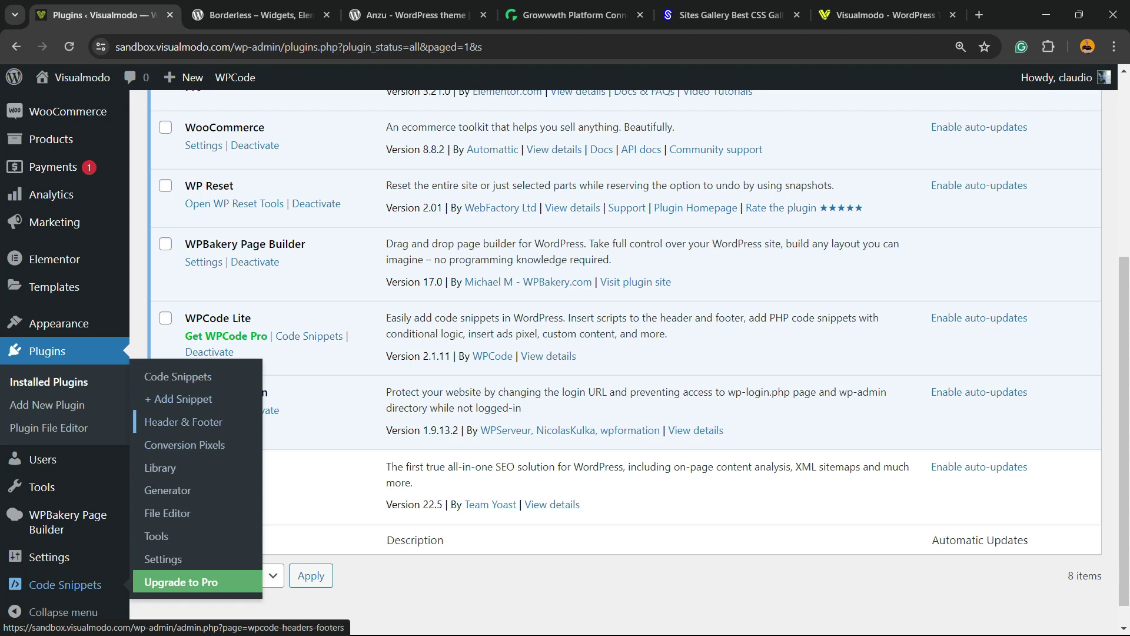
# Create a blank custom code snippet titled 'limit comments length'.
pyautogui.click(199, 403)
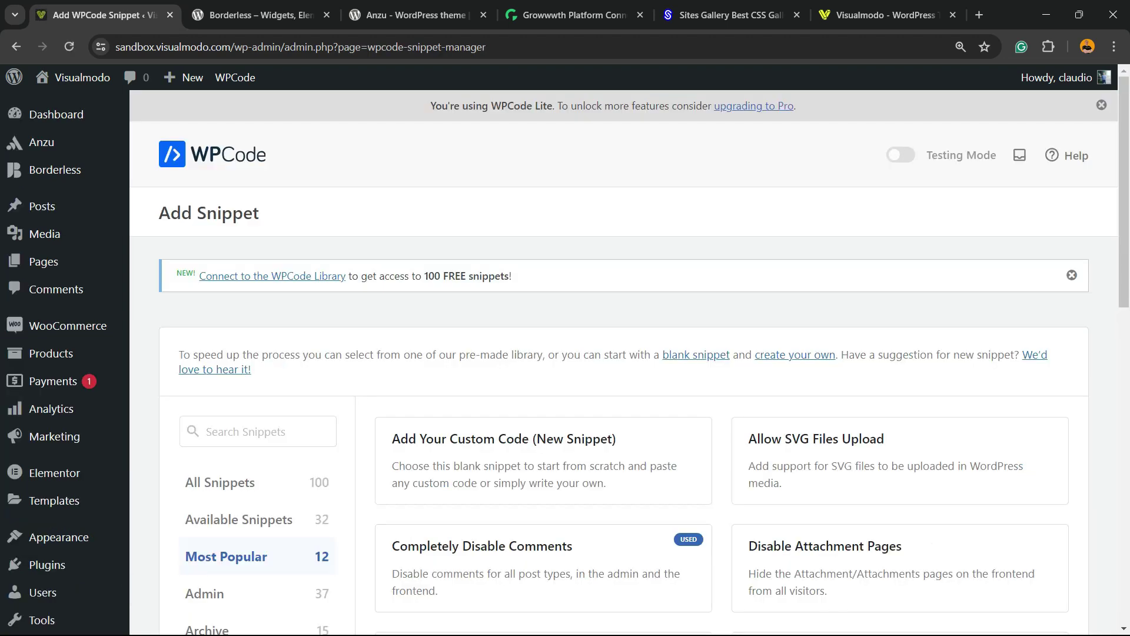
pyautogui.scroll(-2, 543, 329)
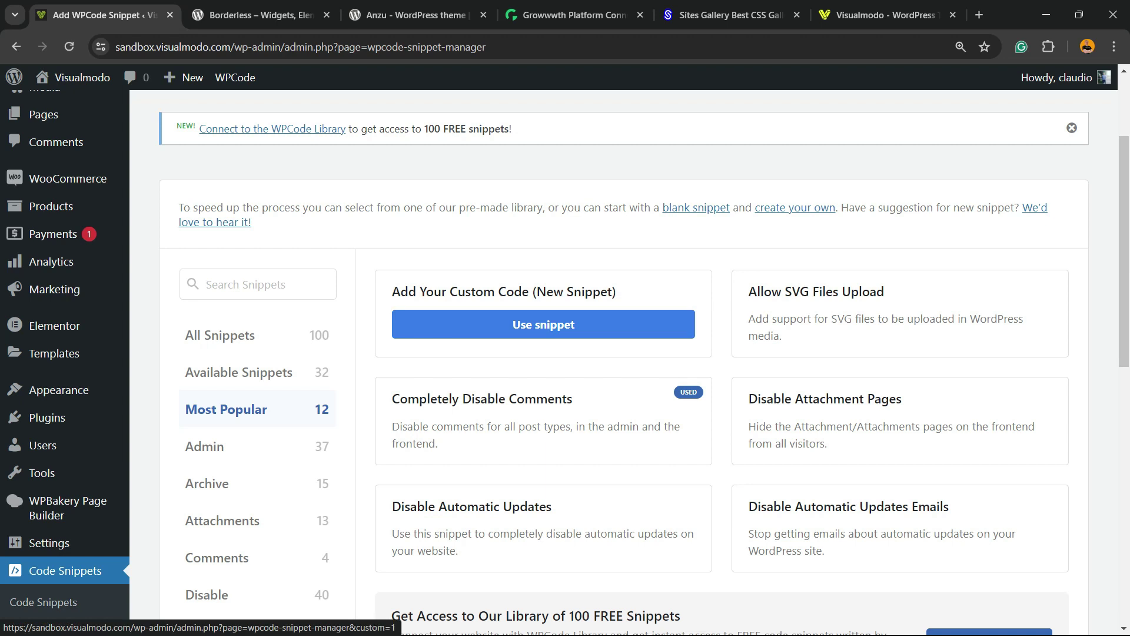
pyautogui.click(468, 321)
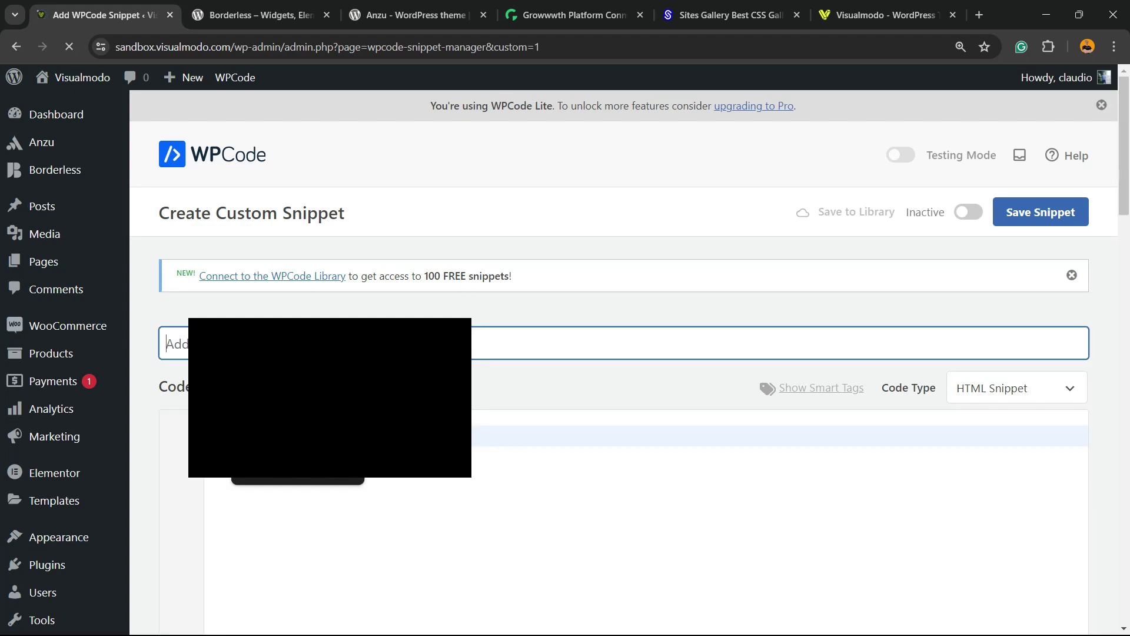
pyautogui.write('limit comments ')
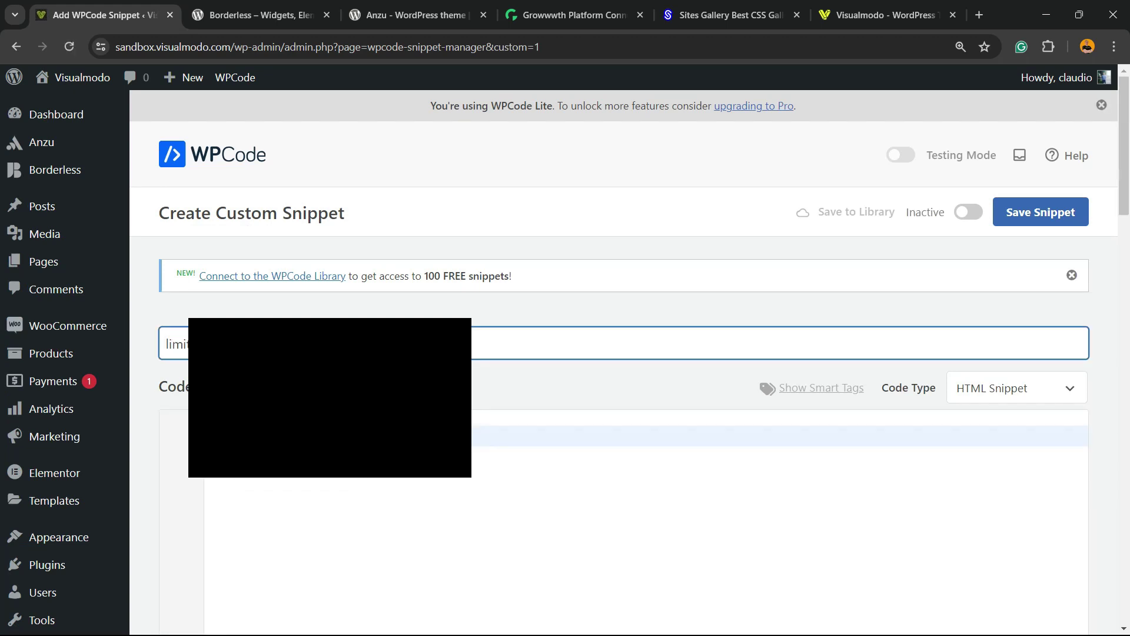
pyautogui.write('le')
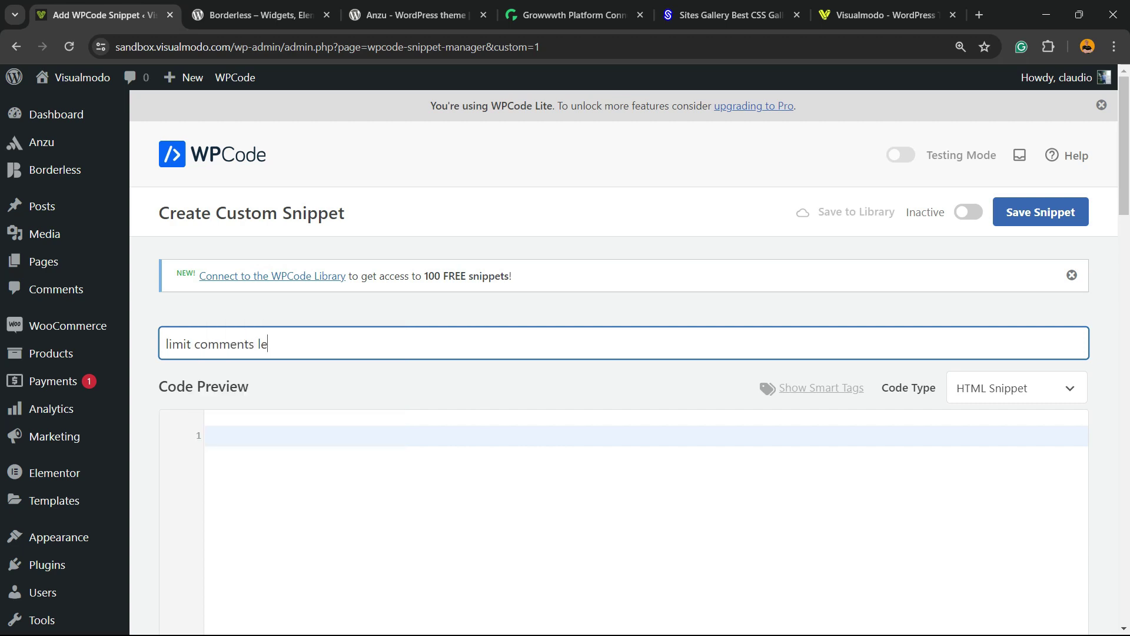
pyautogui.write('ngth')
# Paste the comment-length PHP code into the snippet editor.
pyautogui.write("add_filter( 'preprocess_comment', 'wpb_preprocess_comment' );  function wpb_preprocess_comment($comment) {     if ( strlen( $comment['comment_content'] ) > 1000 ) {         wp_die('Comment is too long. Please keep your comment under 1000 characters.');     } if ( strlen( $comment['comment_content'] ) < 50 ) {         wp_die('Comment is too short. Please use at least 50 characters.');     }     return $comment; }")
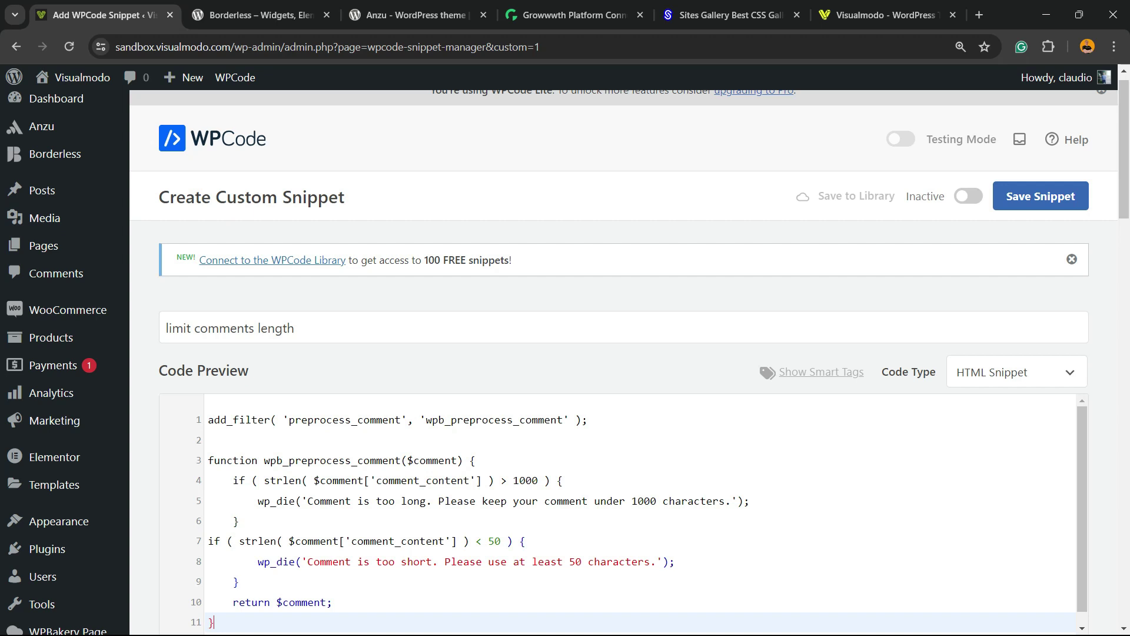
pyautogui.scroll(-3, 167, 334)
pyautogui.scroll(-1, 167, 334)
pyautogui.scroll(1, 168, 333)
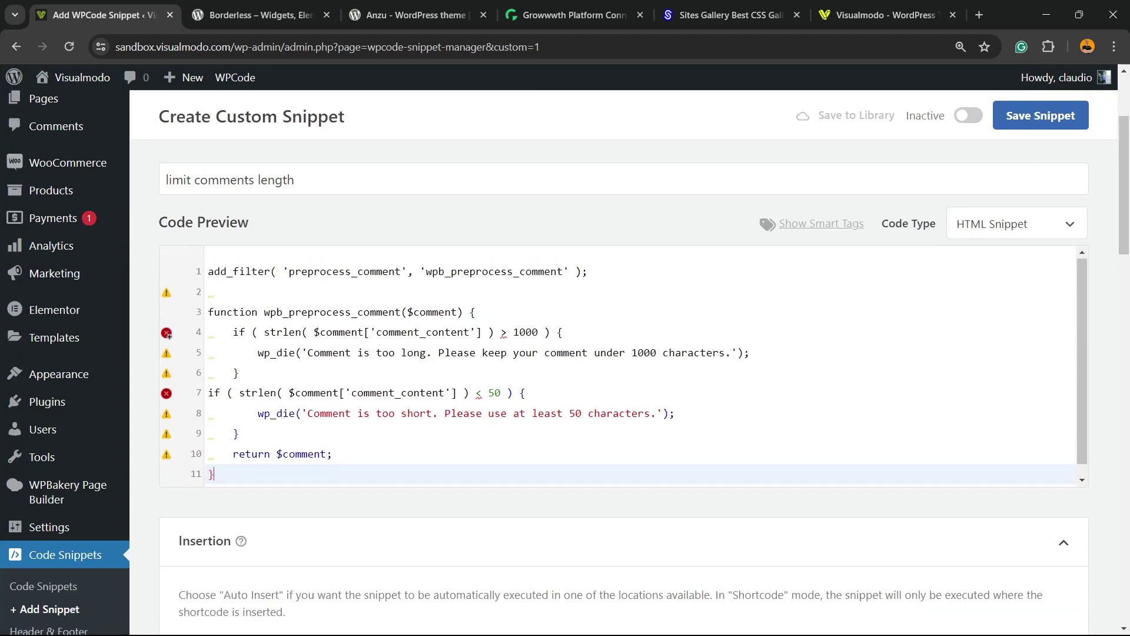
pyautogui.scroll(-1, 167, 334)
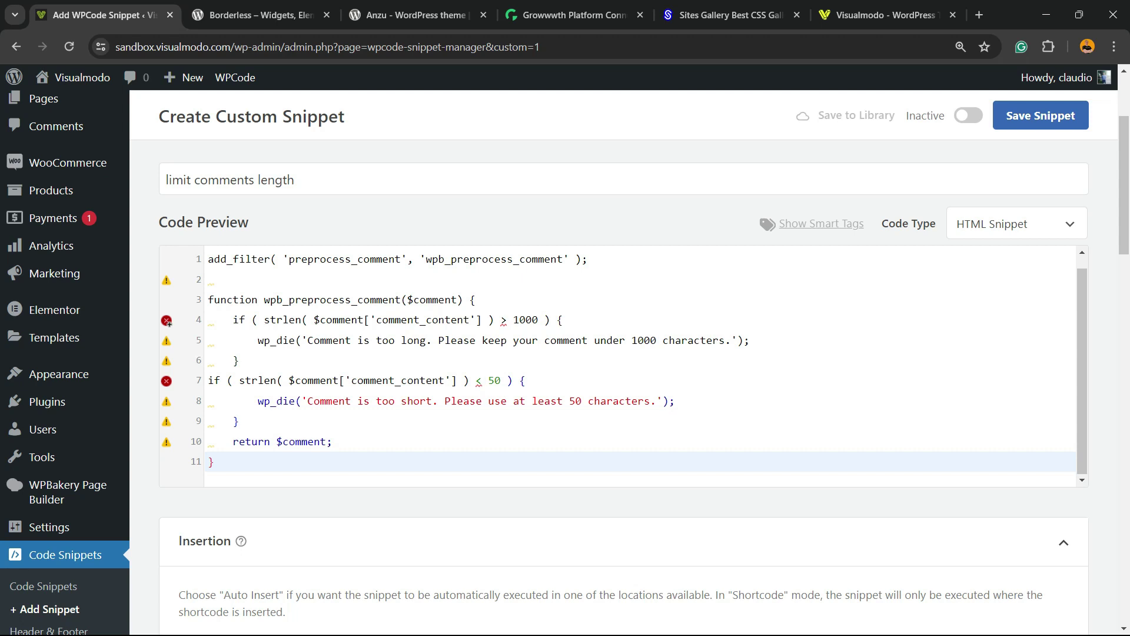
# Set the snippet's code type to PHP Snippet.
pyautogui.click(1000, 231)
pyautogui.click(1008, 223)
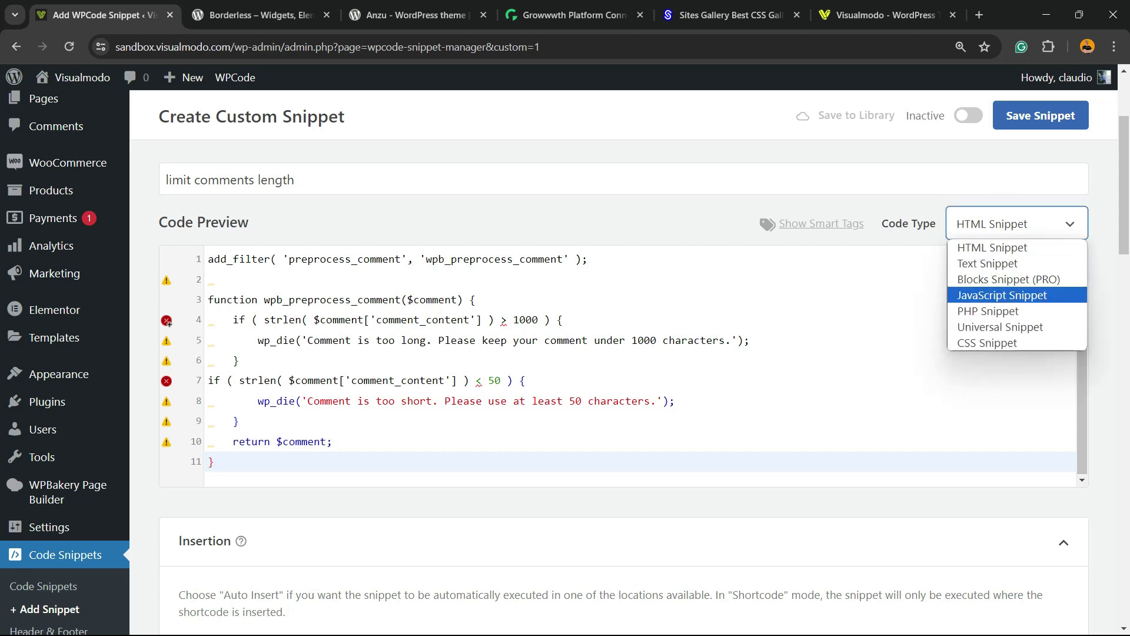
pyautogui.click(978, 312)
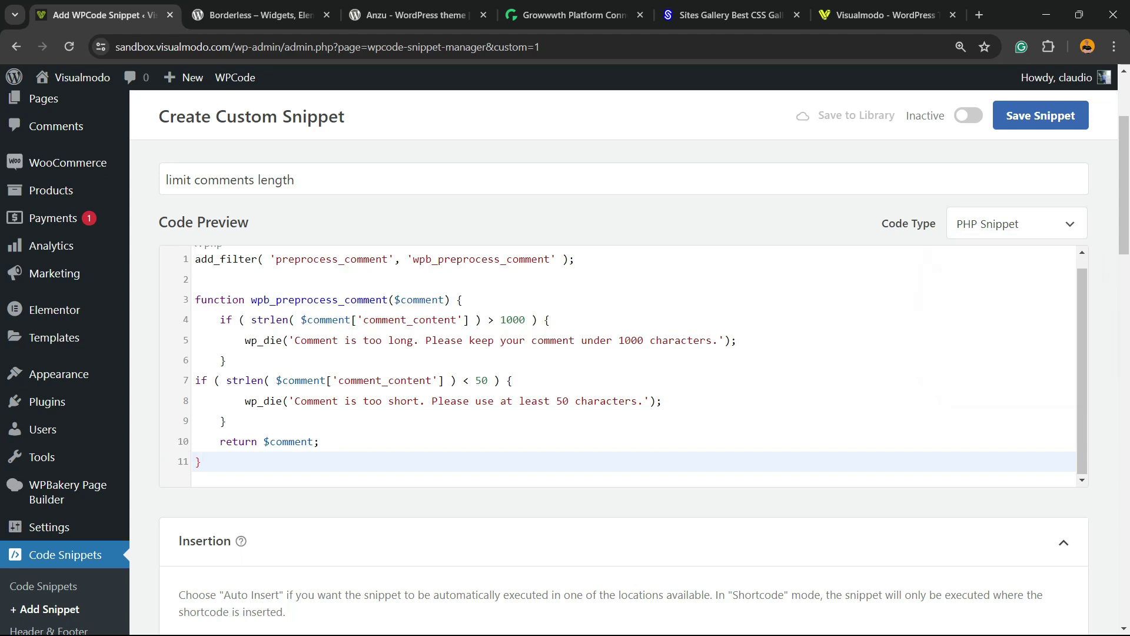
pyautogui.scroll(-2, 625, 353)
pyautogui.scroll(2, 625, 353)
# Review the 1000-character maximum on line 4 and its error message on line 5.
pyautogui.scroll(1, 624, 365)
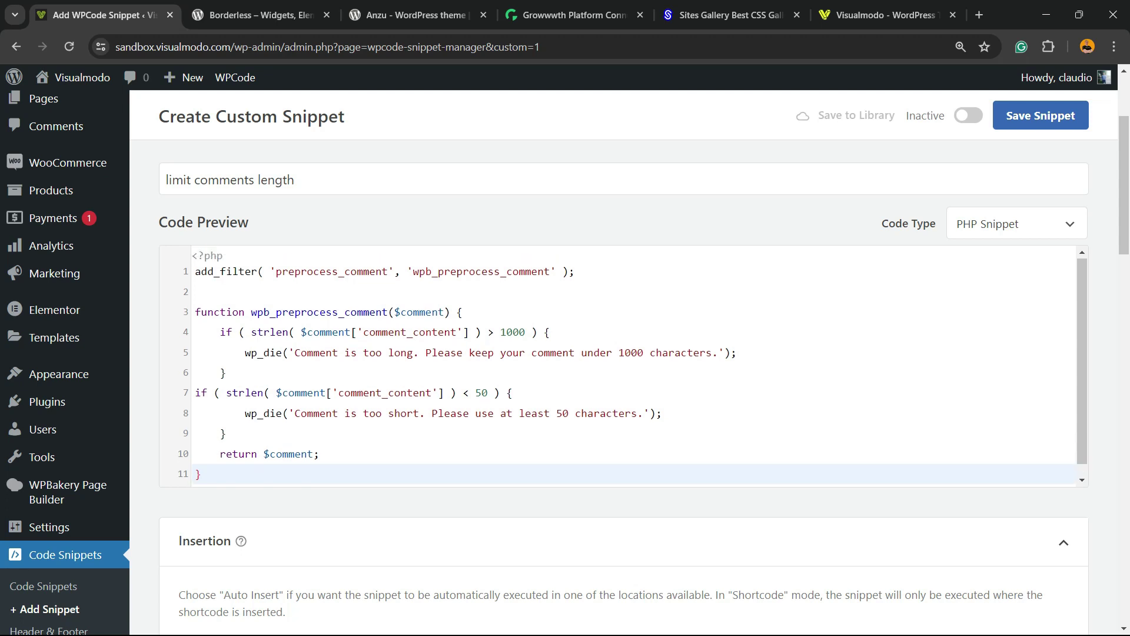
pyautogui.doubleClick(512, 332)
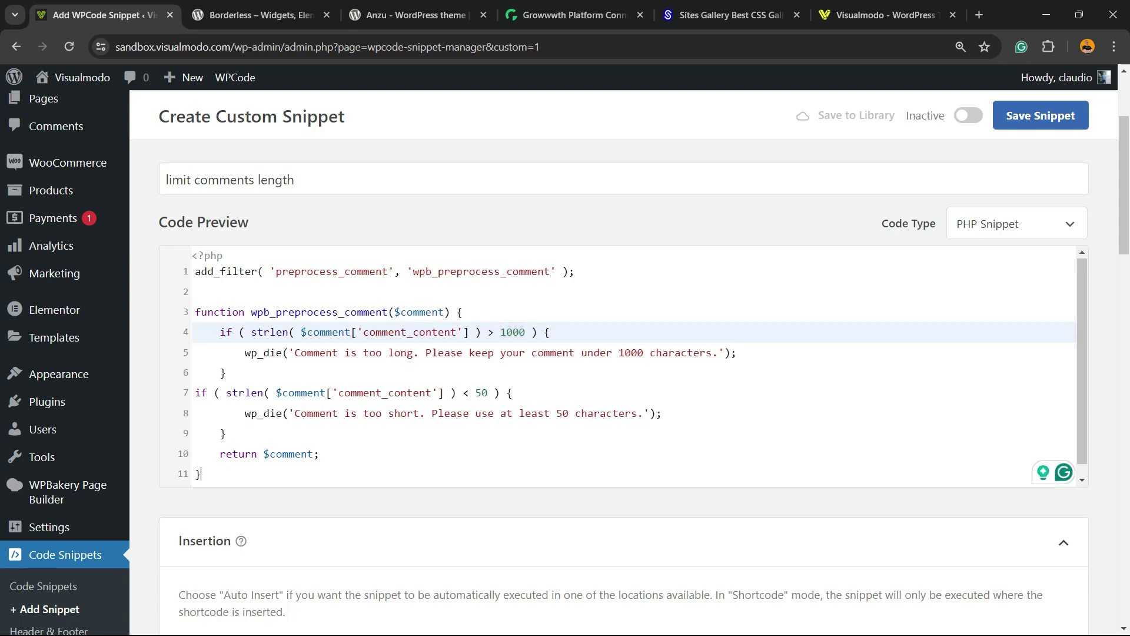
pyautogui.click(198, 475)
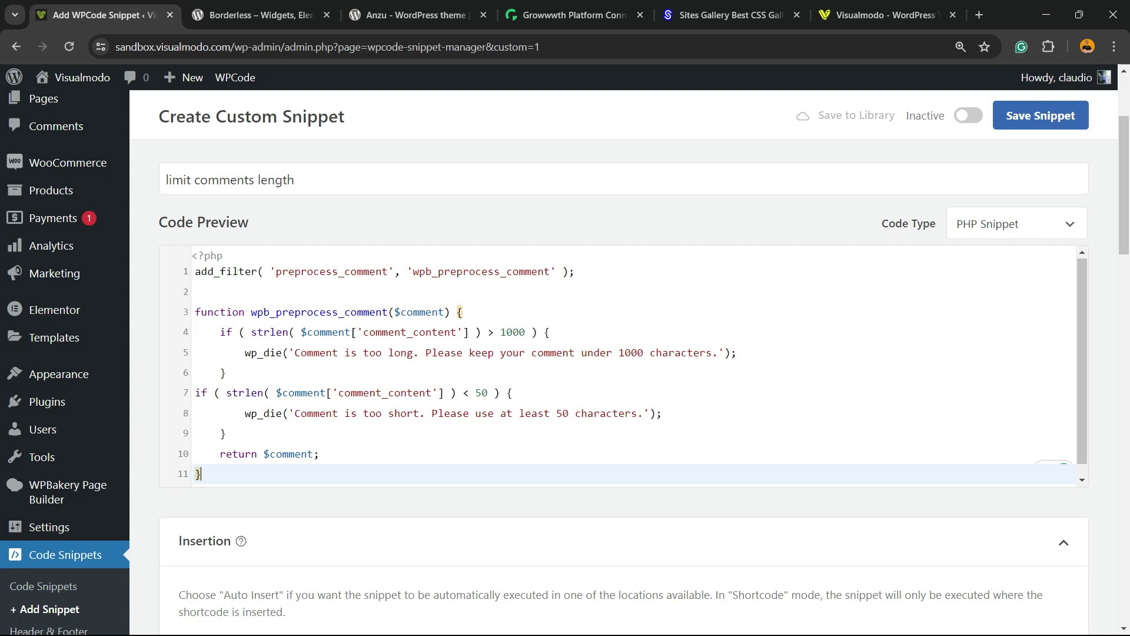
pyautogui.doubleClick(512, 332)
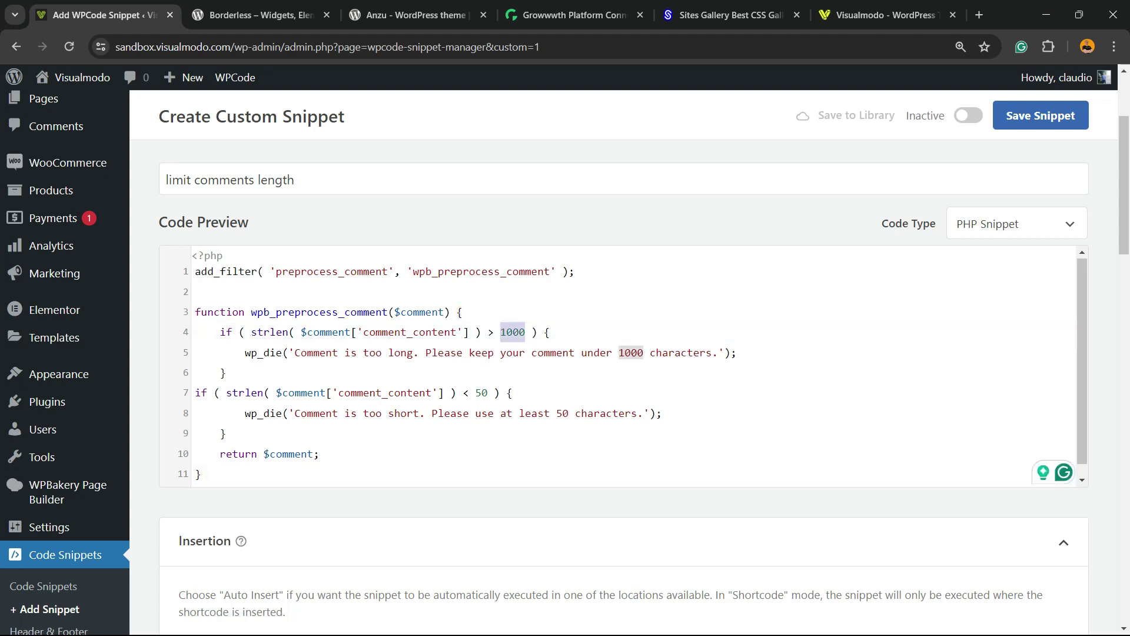
pyautogui.click(337, 352)
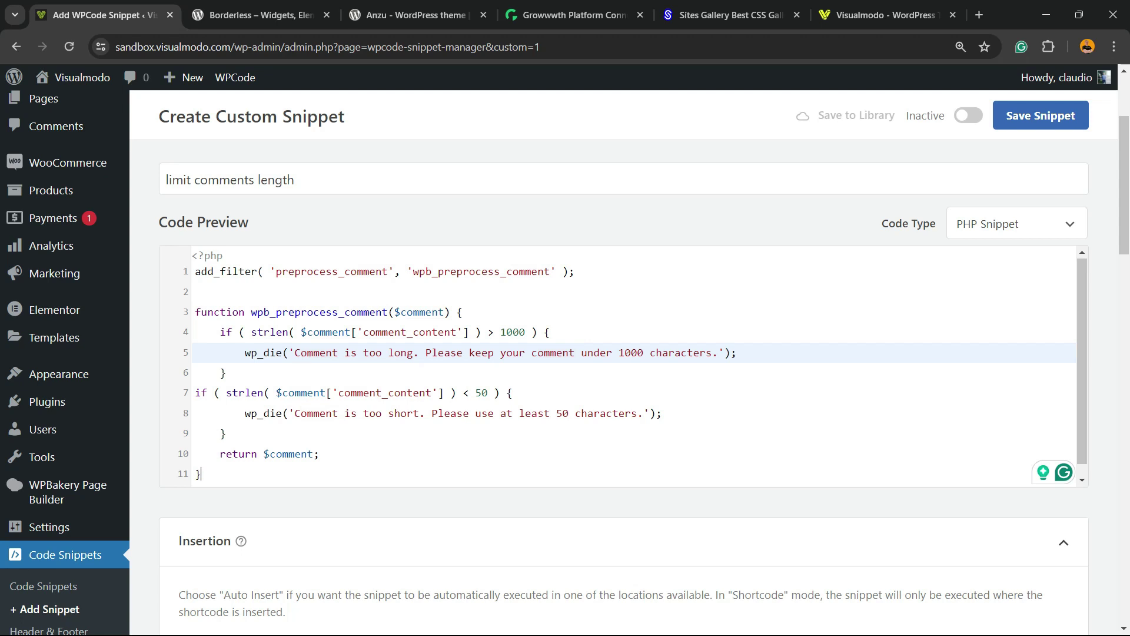
pyautogui.moveTo(613, 352); pyautogui.dragTo(644, 352)
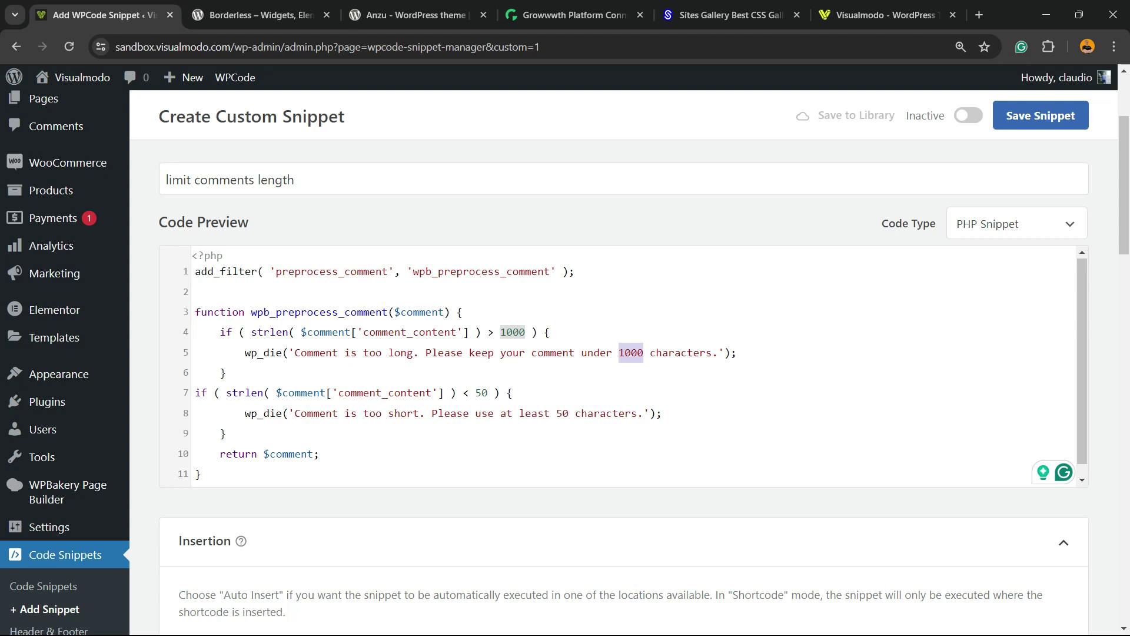
pyautogui.click(502, 333)
pyautogui.doubleClick(512, 332)
pyautogui.click(620, 353)
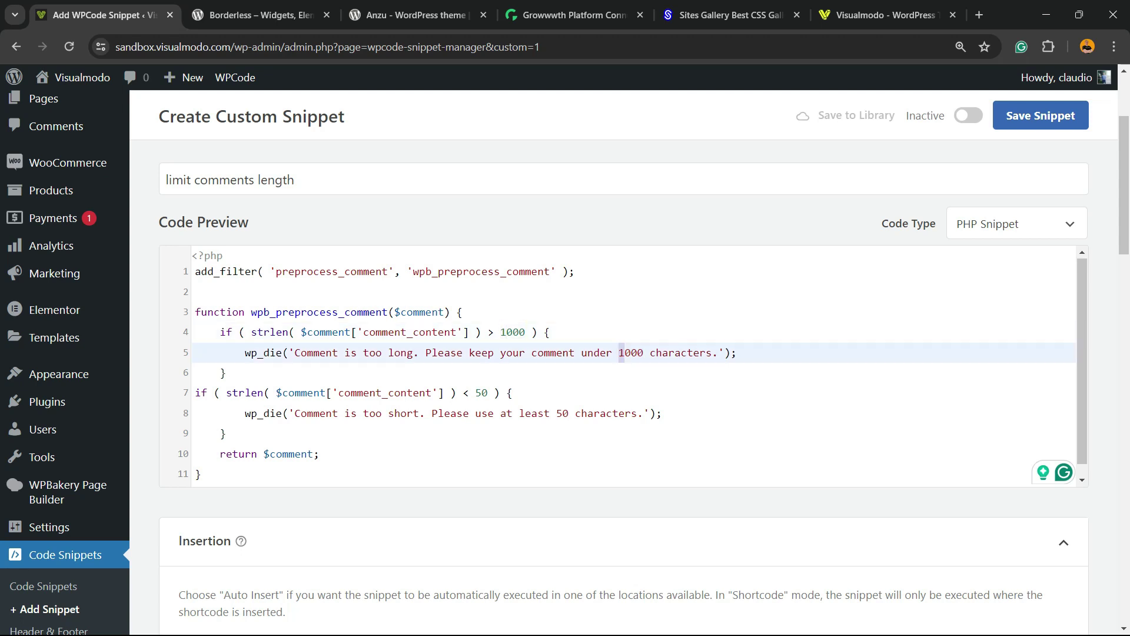
pyautogui.doubleClick(630, 353)
pyautogui.press('Up')
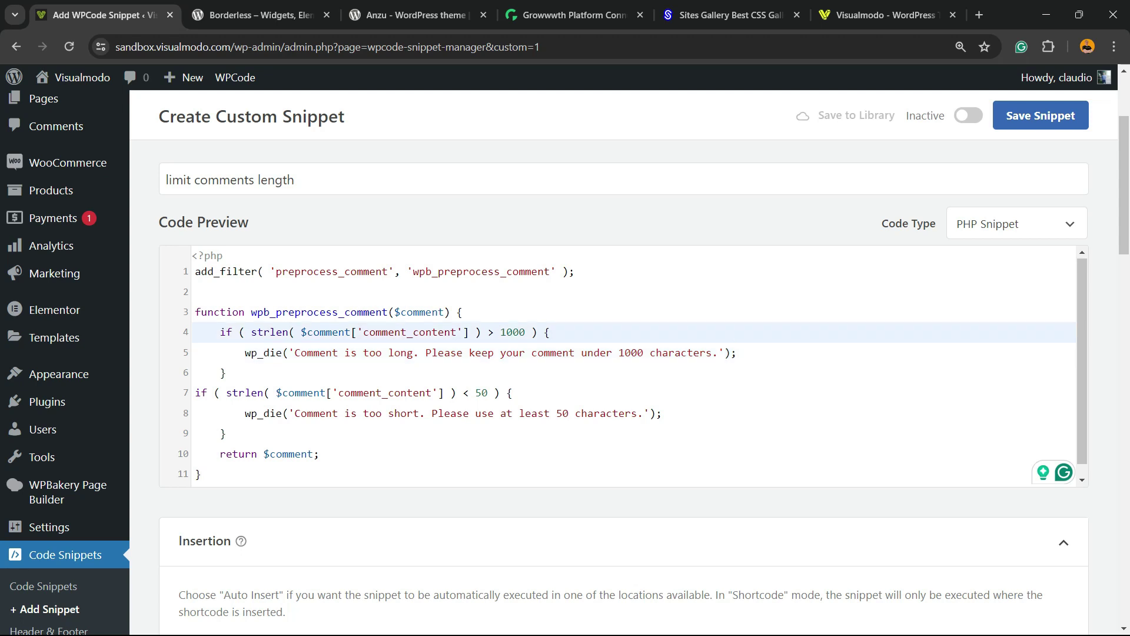
pyautogui.doubleClick(512, 331)
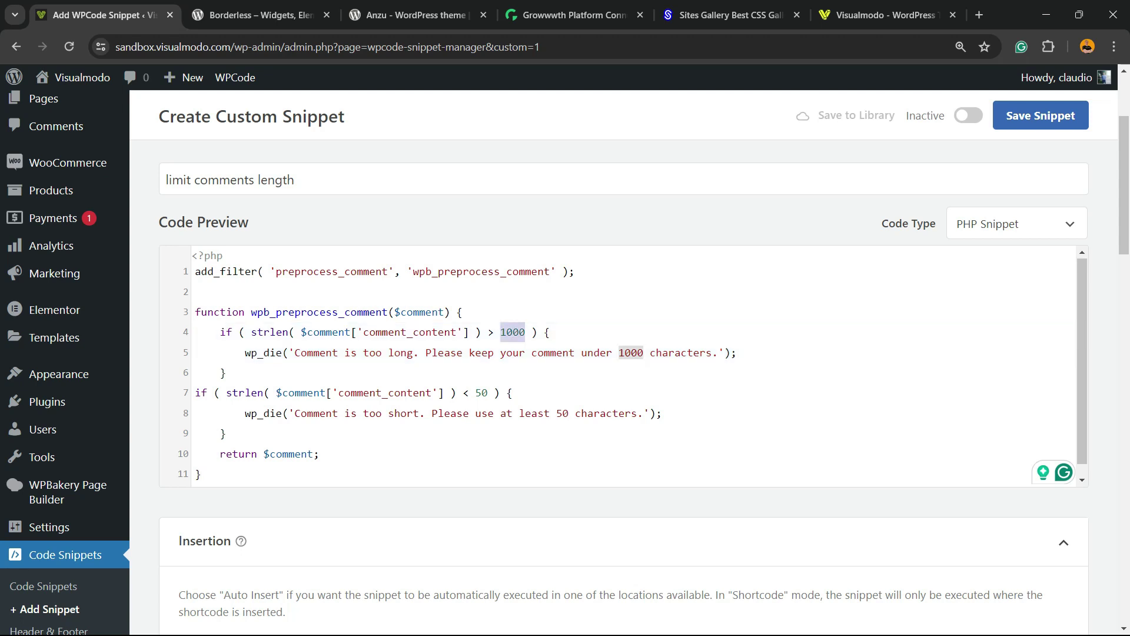
# Review the 50-character minimum strlen check and its message on lines 7-8.
pyautogui.scroll(-1, 236, 380)
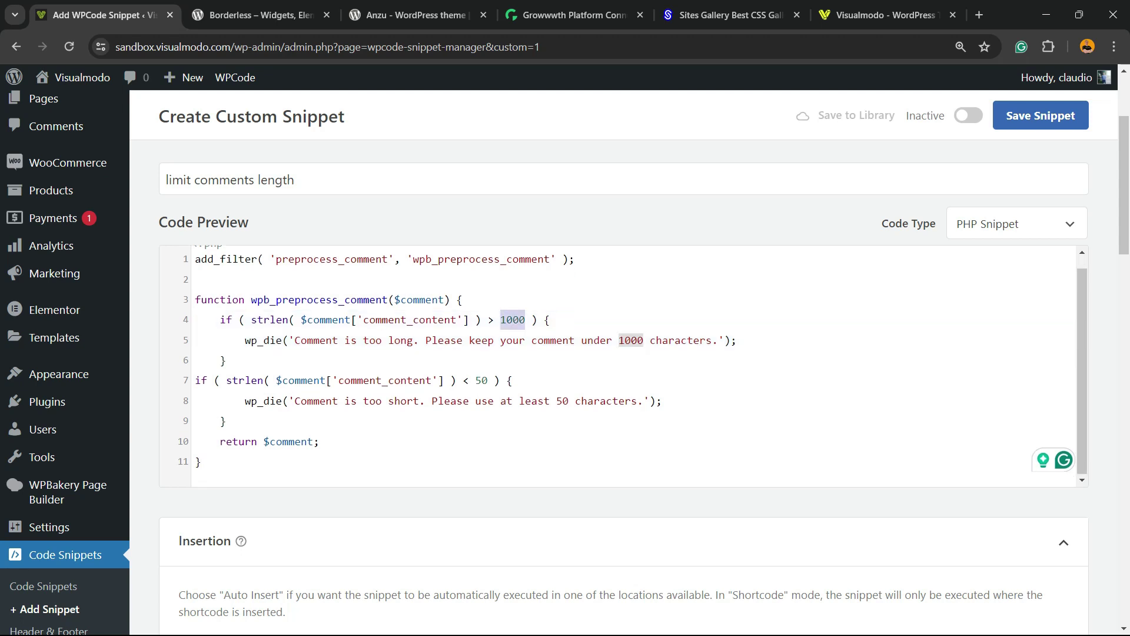
pyautogui.click(196, 380)
pyautogui.doubleClick(245, 379)
pyautogui.click(239, 379)
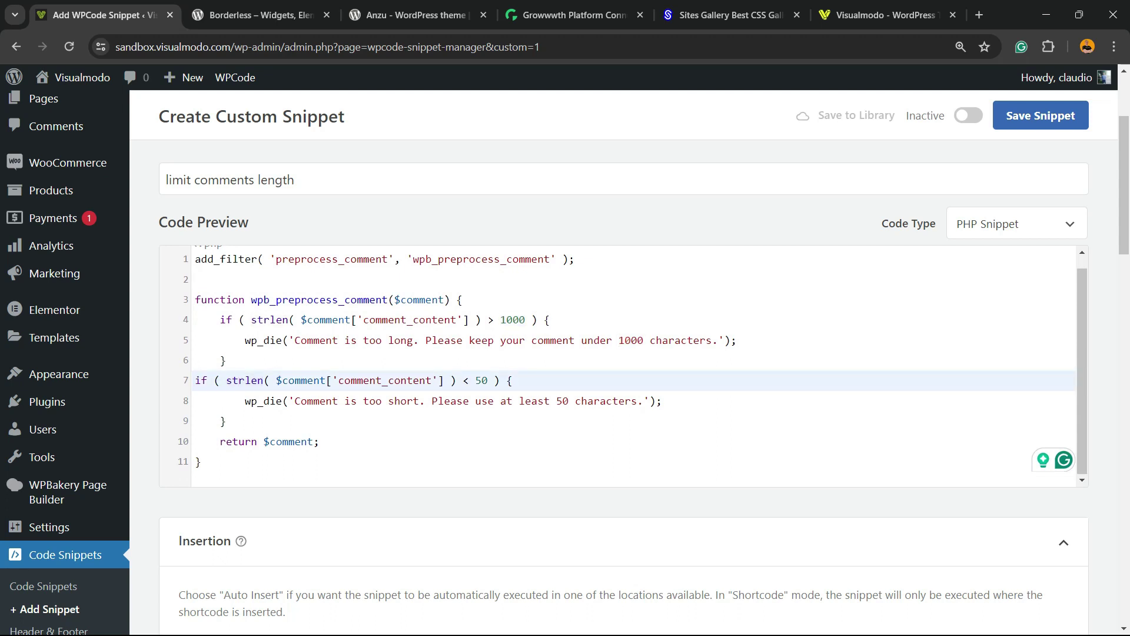
pyautogui.doubleClick(481, 380)
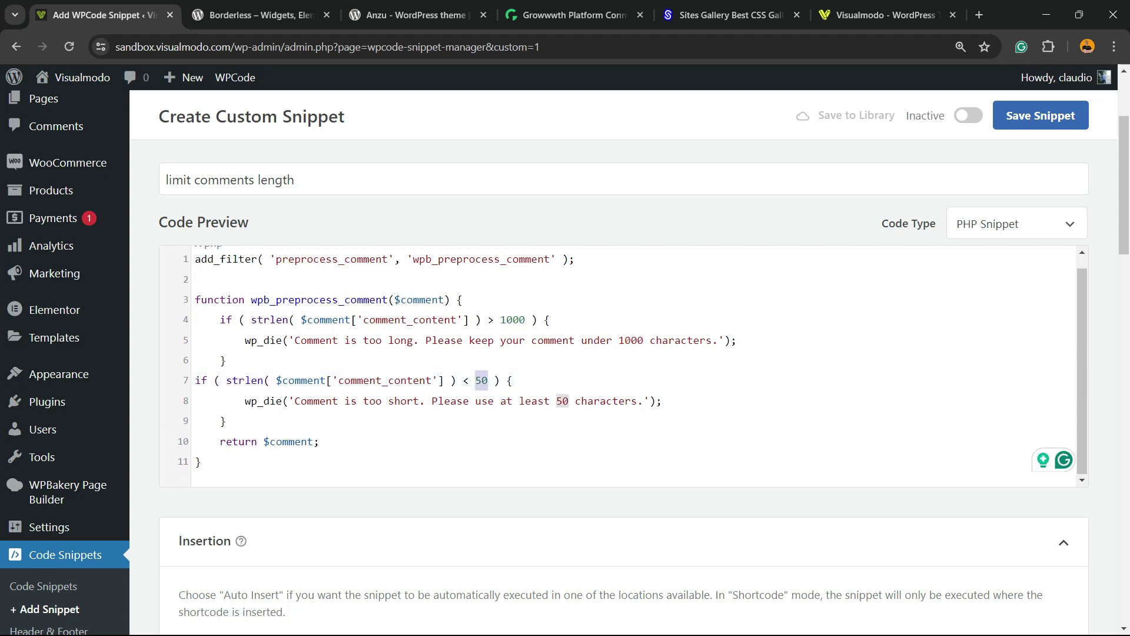
pyautogui.doubleClick(316, 400)
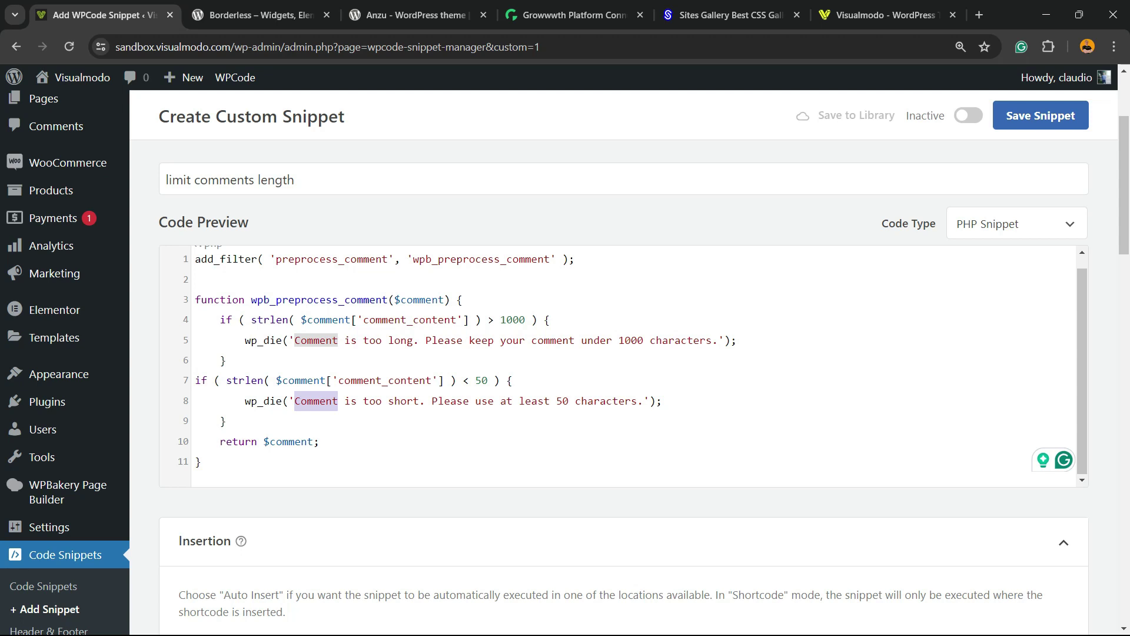
pyautogui.click(571, 400)
pyautogui.doubleClick(481, 380)
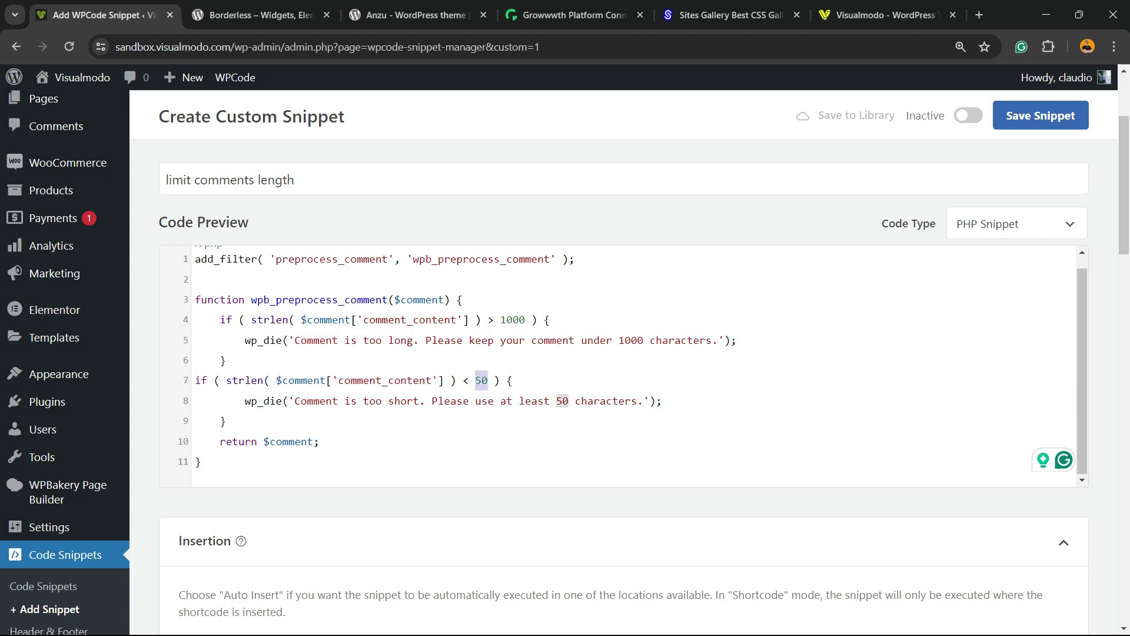
# Save the 'limit comments length' snippet.
pyautogui.scroll(-5, 624, 353)
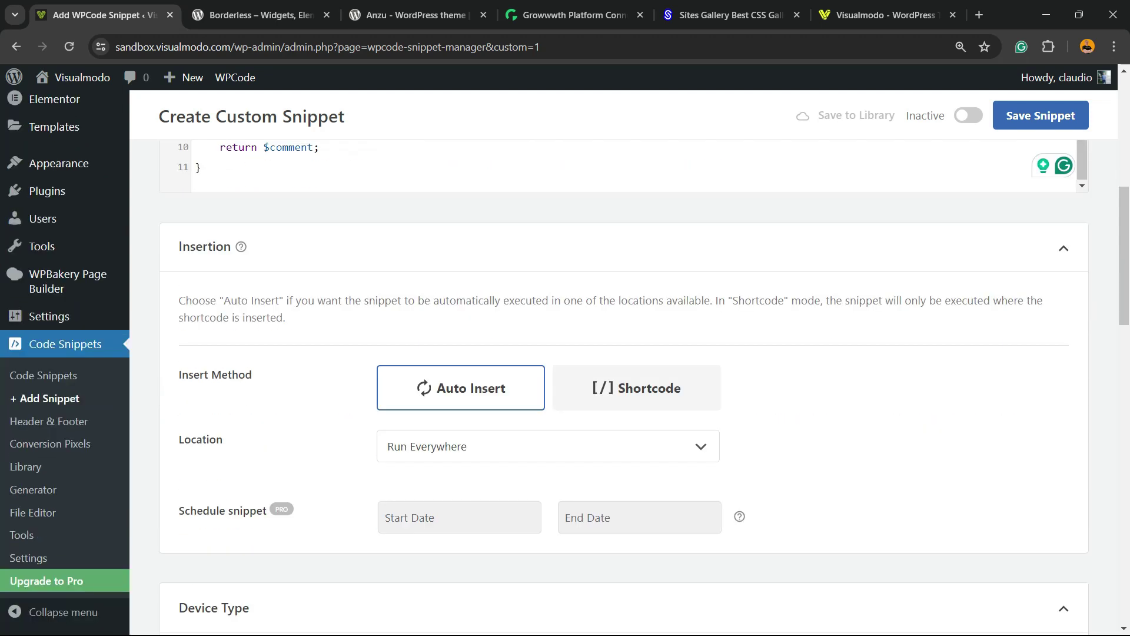
pyautogui.scroll(8, 625, 354)
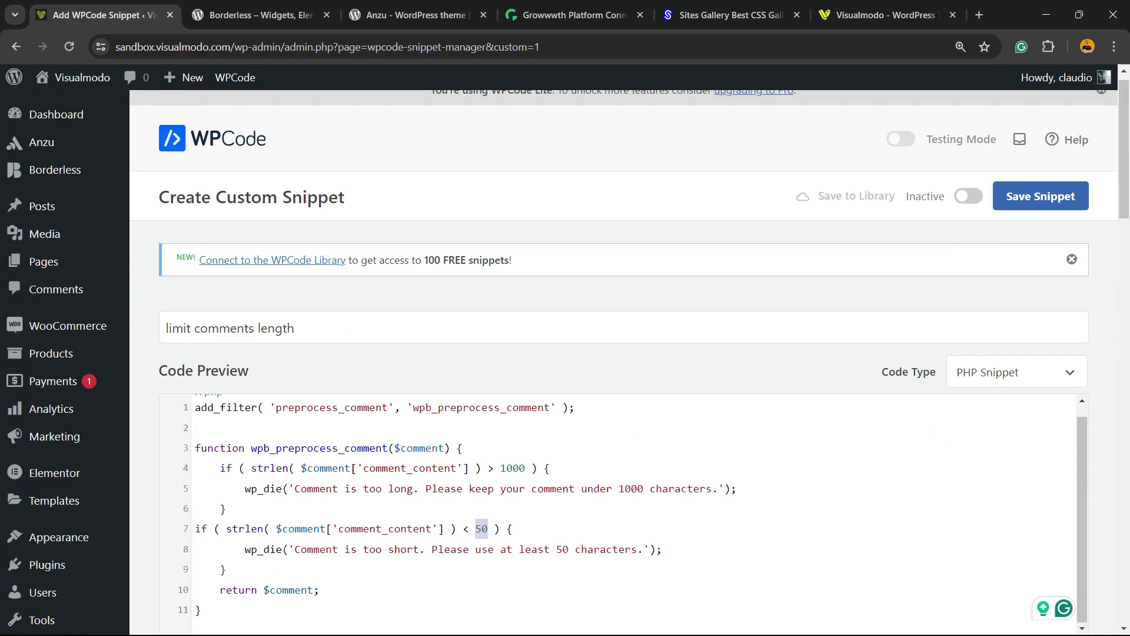
pyautogui.click(1032, 196)
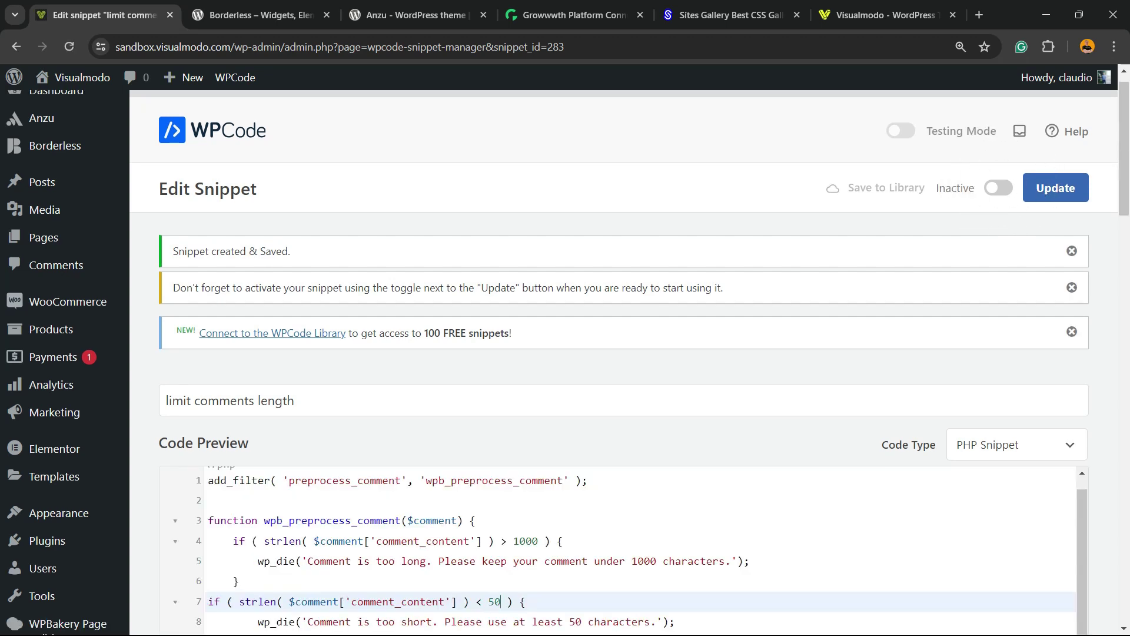
# Switch the snippet to Active and check its 1000 maximum and 50 minimum limits.
pyautogui.click(999, 188)
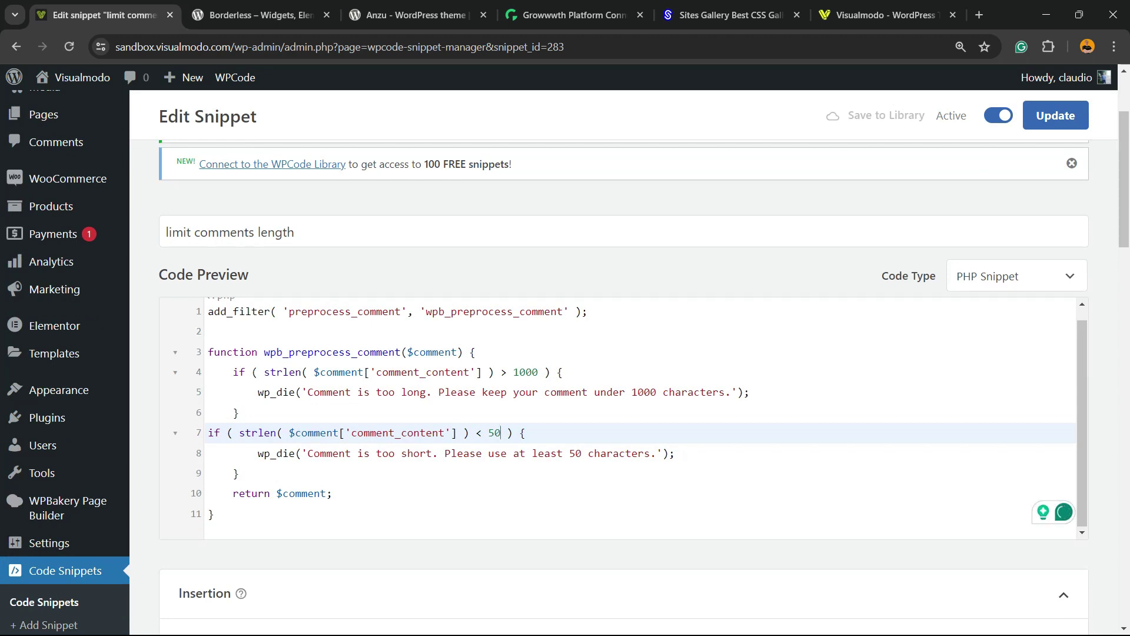
pyautogui.click(542, 372)
pyautogui.doubleClick(493, 433)
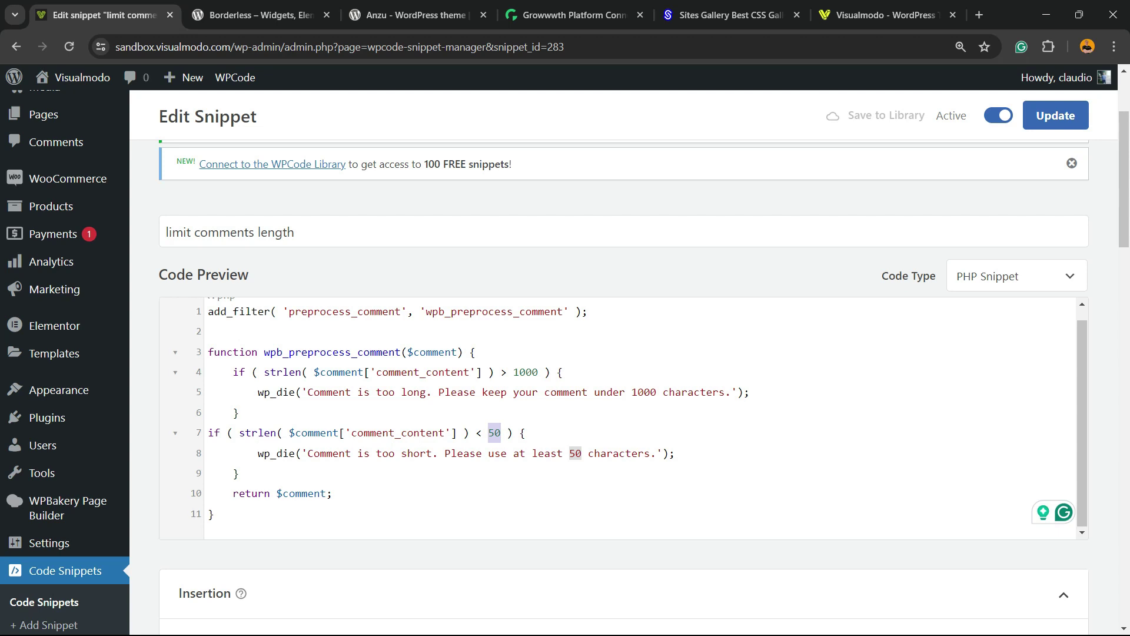
pyautogui.scroll(1, 639, 417)
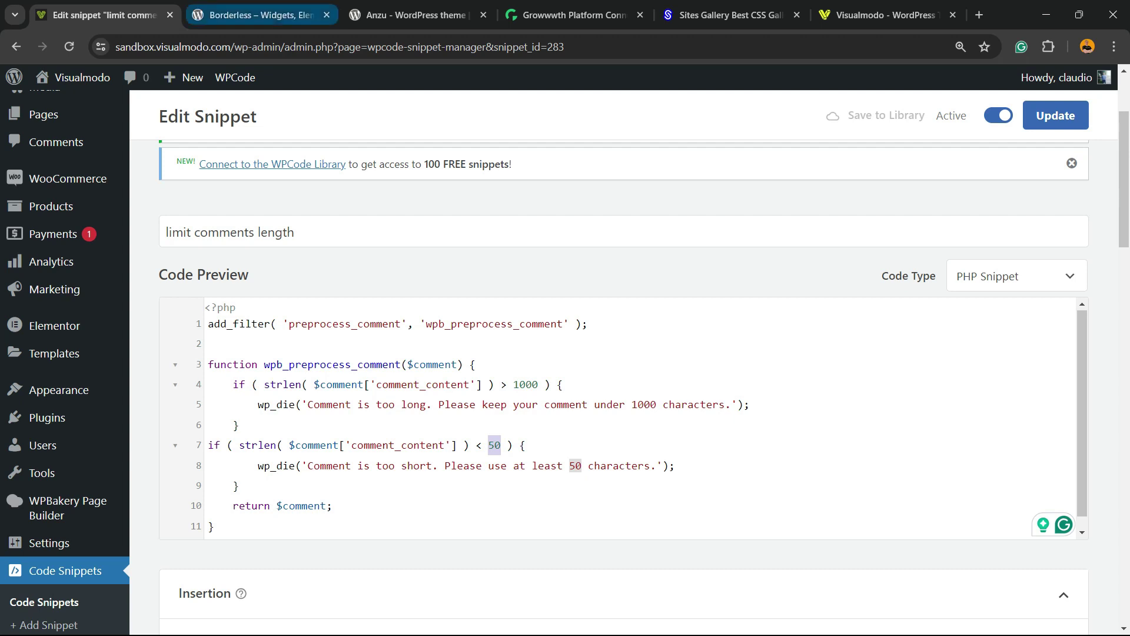
# View the Borderless plugin page, then the Anzu theme page by Visualmodo.
pyautogui.click(259, 15)
pyautogui.doubleClick(328, 496)
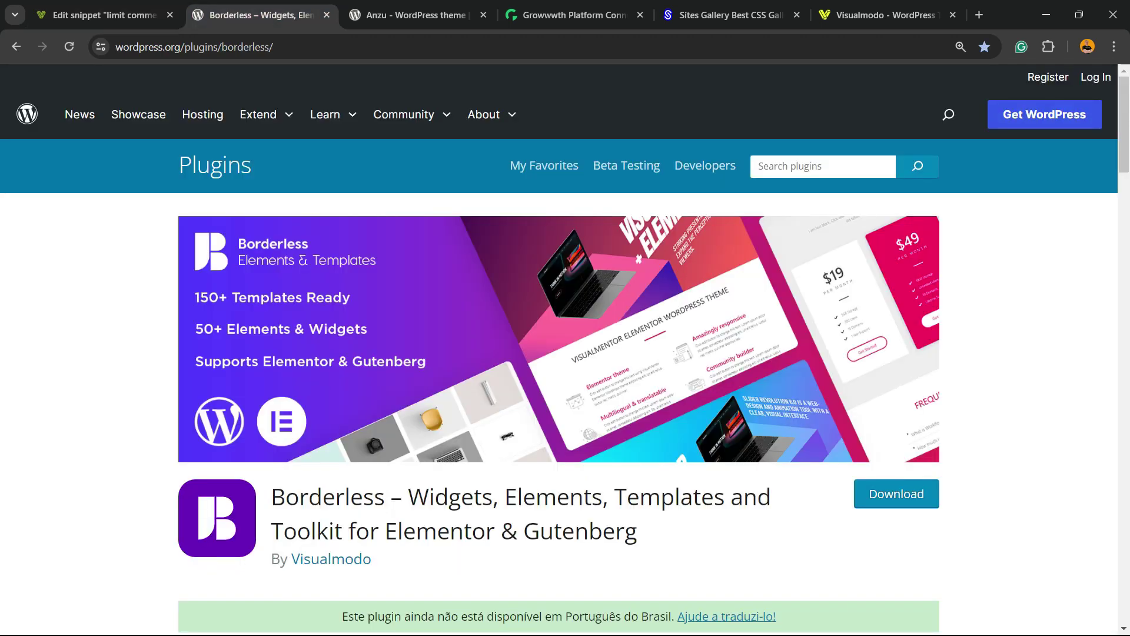
pyautogui.tripleClick(397, 497)
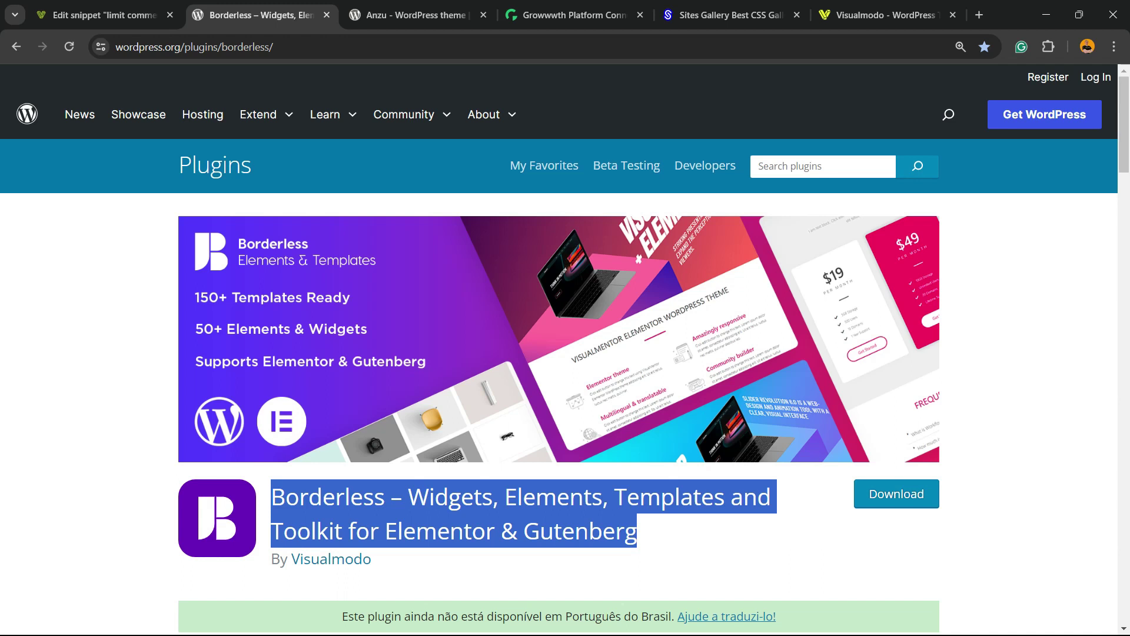
pyautogui.hotkey('ctrl', 'Tab')
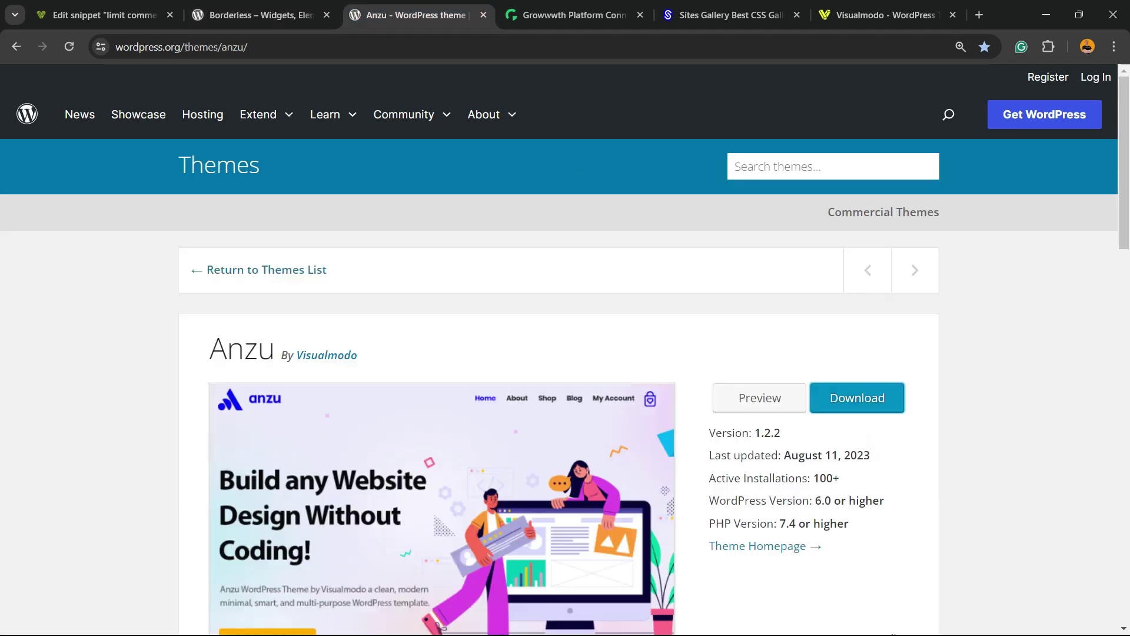
pyautogui.doubleClick(241, 348)
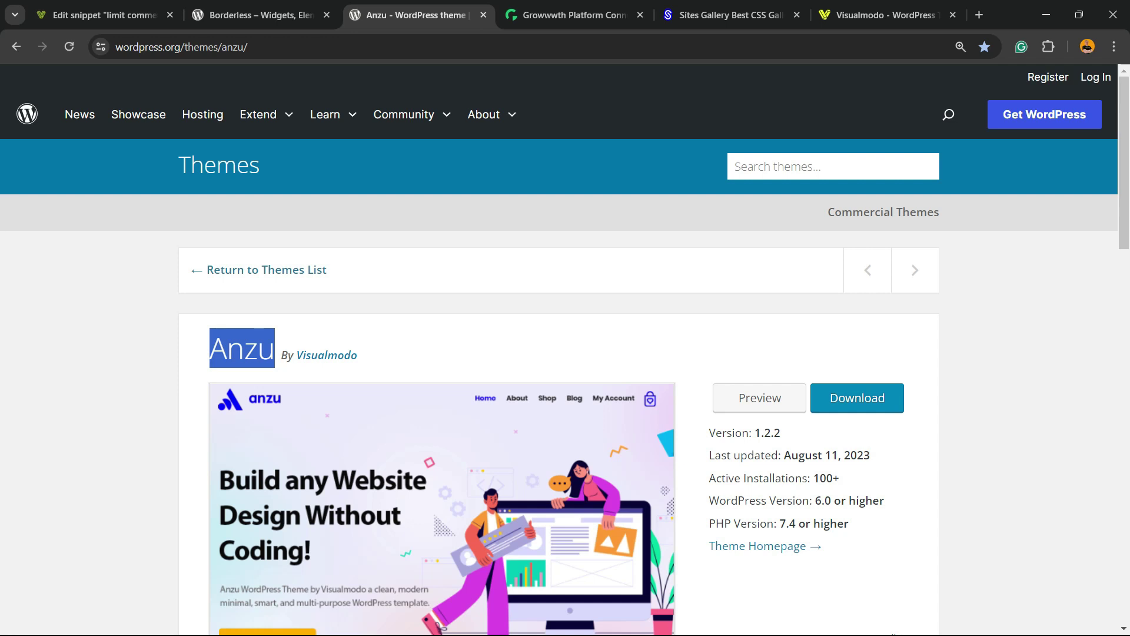
# Browse the Growwwth guest-post site listings.
pyautogui.hotkey('ctrl', 'Tab')
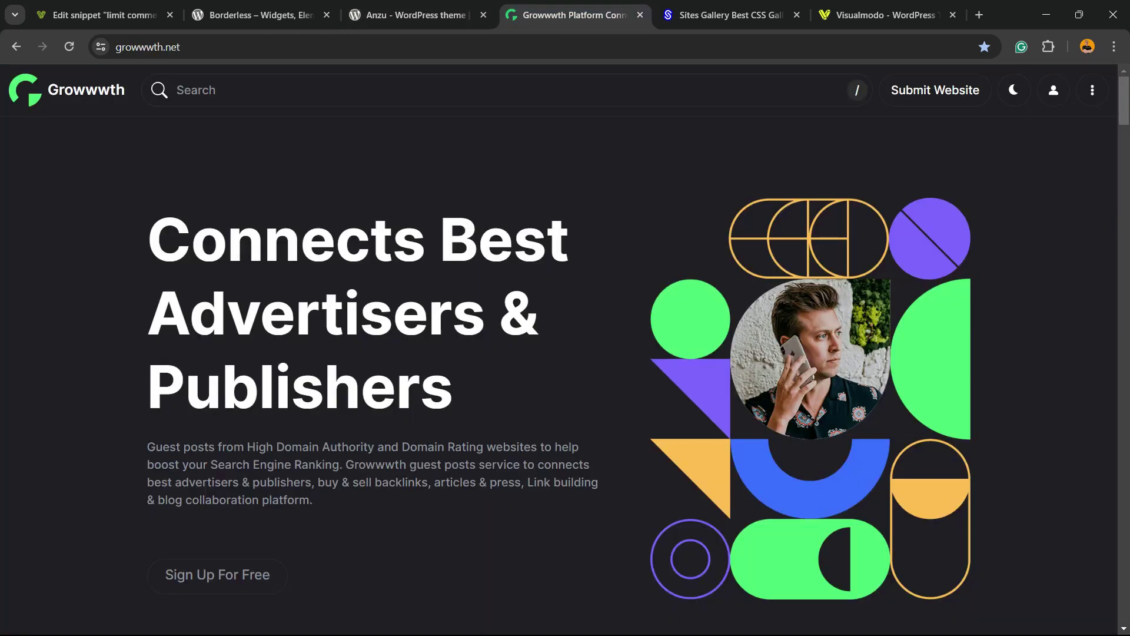
pyautogui.moveTo(148, 218); pyautogui.dragTo(452, 407)
pyautogui.click(452, 406)
pyautogui.scroll(-5, 565, 377)
pyautogui.scroll(-3, 565, 376)
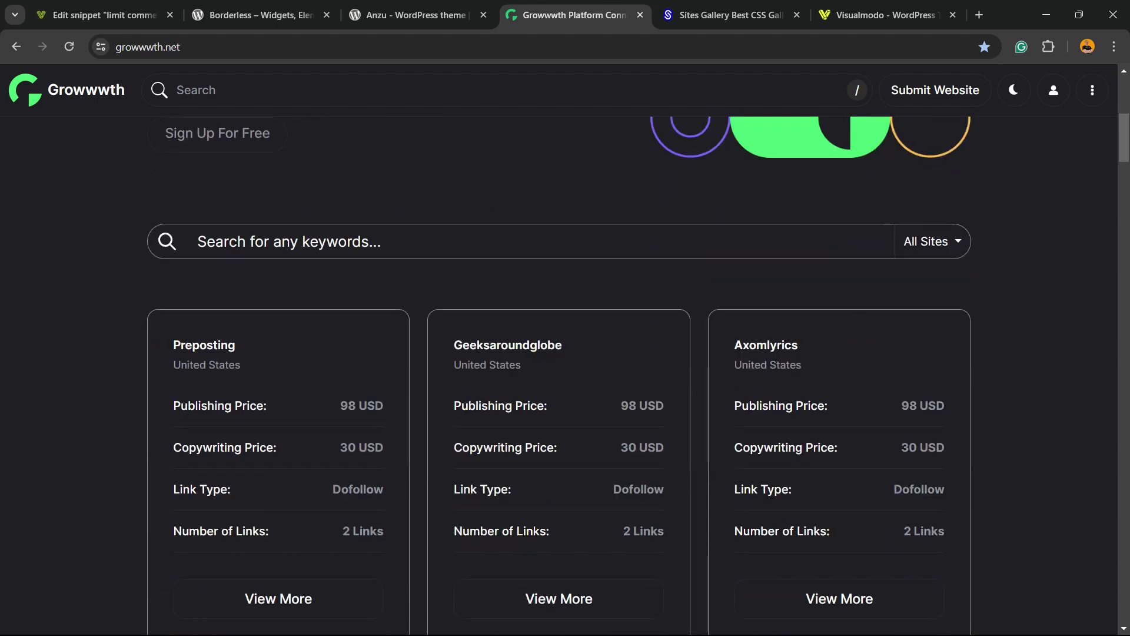
pyautogui.scroll(-3, 566, 378)
pyautogui.scroll(-2, 566, 377)
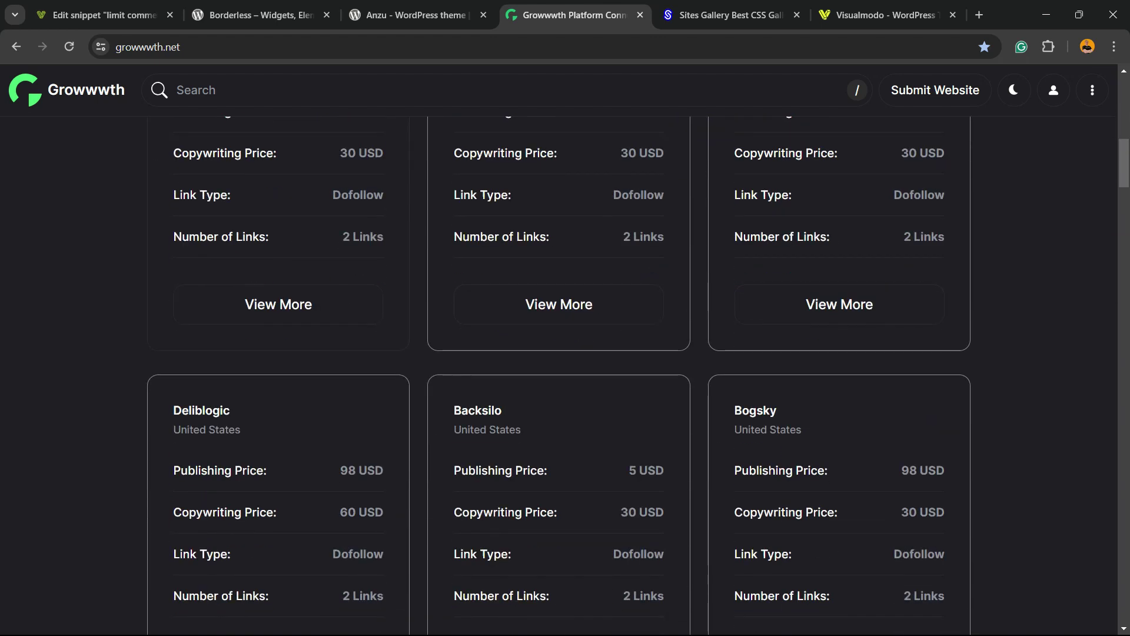
# Scroll through the Sites Gallery showcase, then switch to the Visualmodo homepage.
pyautogui.click(731, 14)
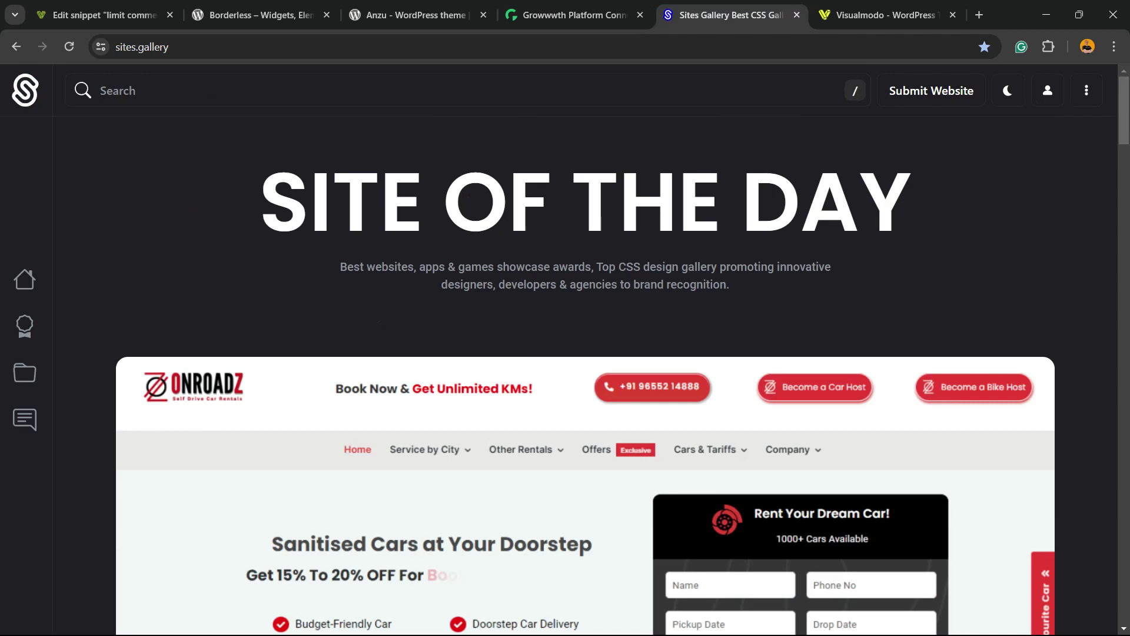
pyautogui.scroll(-3, 565, 377)
pyautogui.scroll(-2, 565, 377)
pyautogui.scroll(-5, 565, 377)
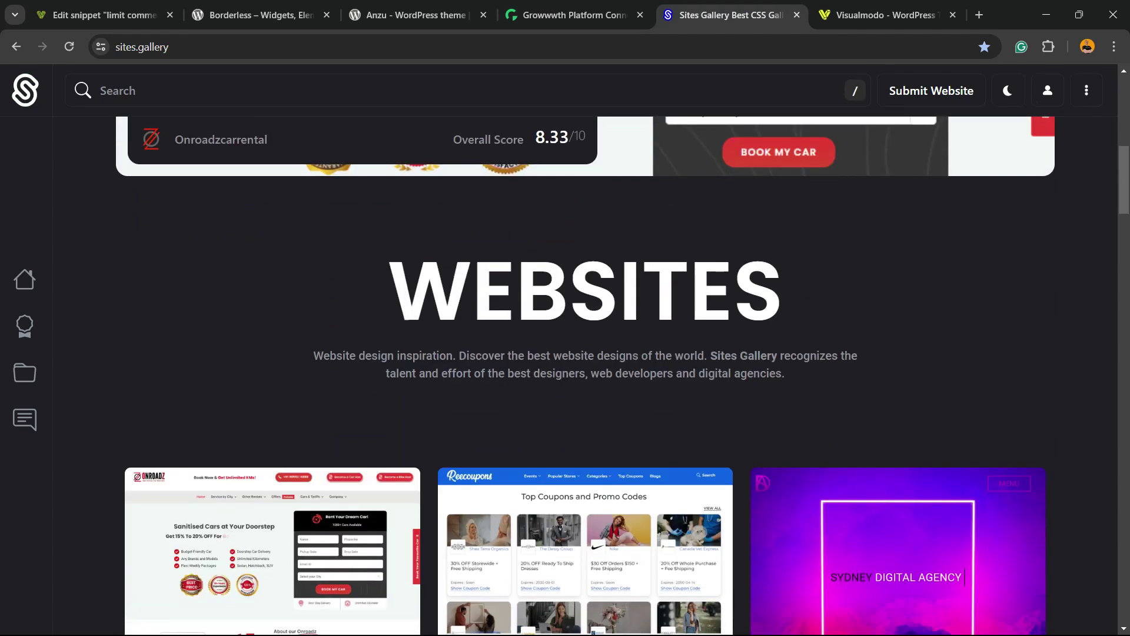
pyautogui.scroll(-2, 566, 377)
pyautogui.scroll(-6, 566, 376)
pyautogui.scroll(-4, 565, 377)
pyautogui.scroll(-10, 565, 378)
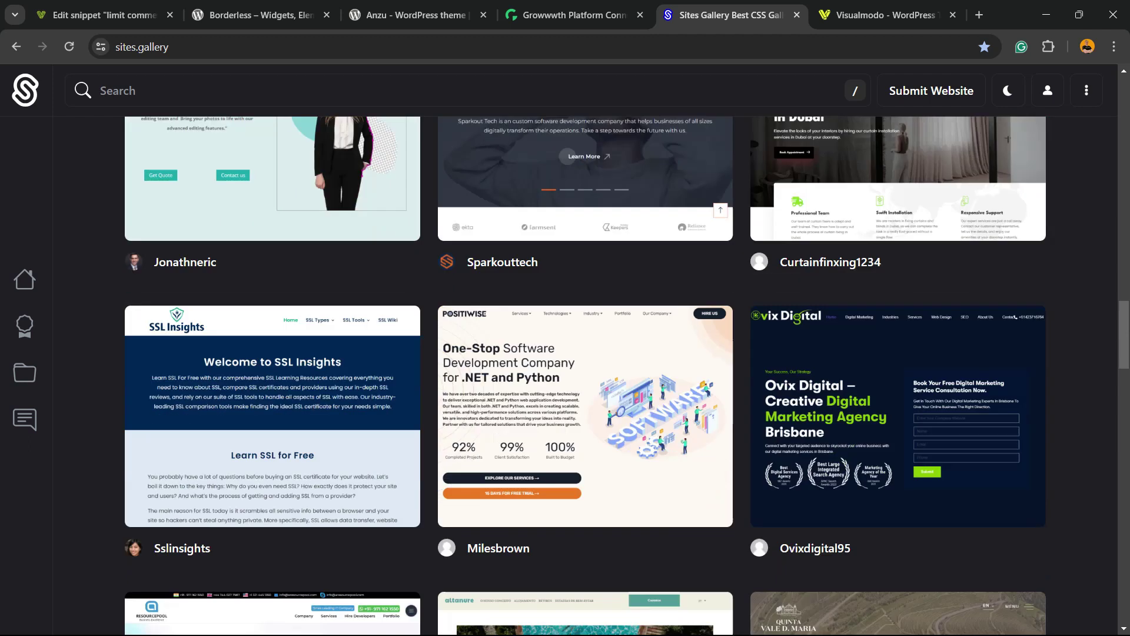
pyautogui.click(885, 16)
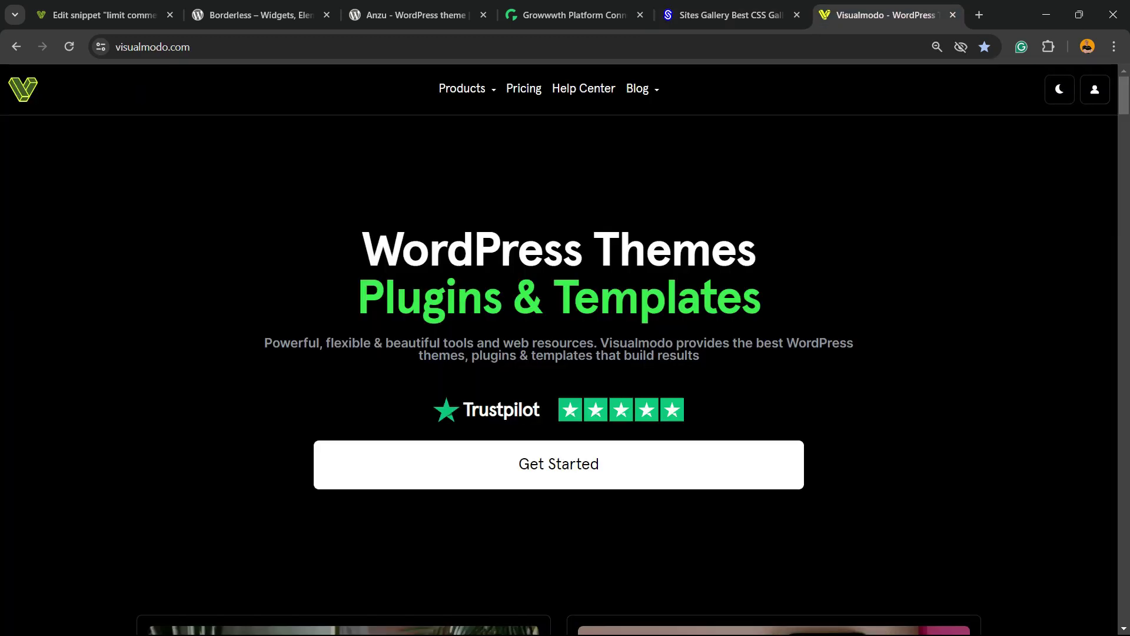
# Open Visualmodo's Templates Library and scroll through the pre-built website template cards.
pyautogui.moveTo(467, 89)
pyautogui.click(471, 180)
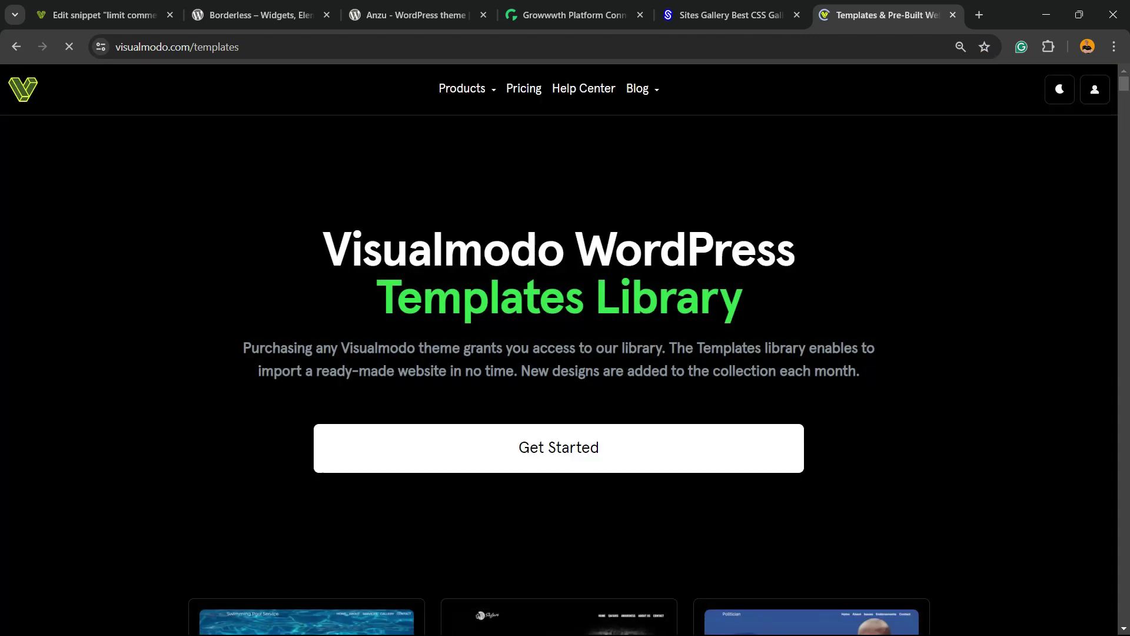
pyautogui.scroll(-3, 306, 377)
pyautogui.scroll(-5, 307, 378)
pyautogui.scroll(-2, 306, 378)
pyautogui.scroll(-2, 307, 377)
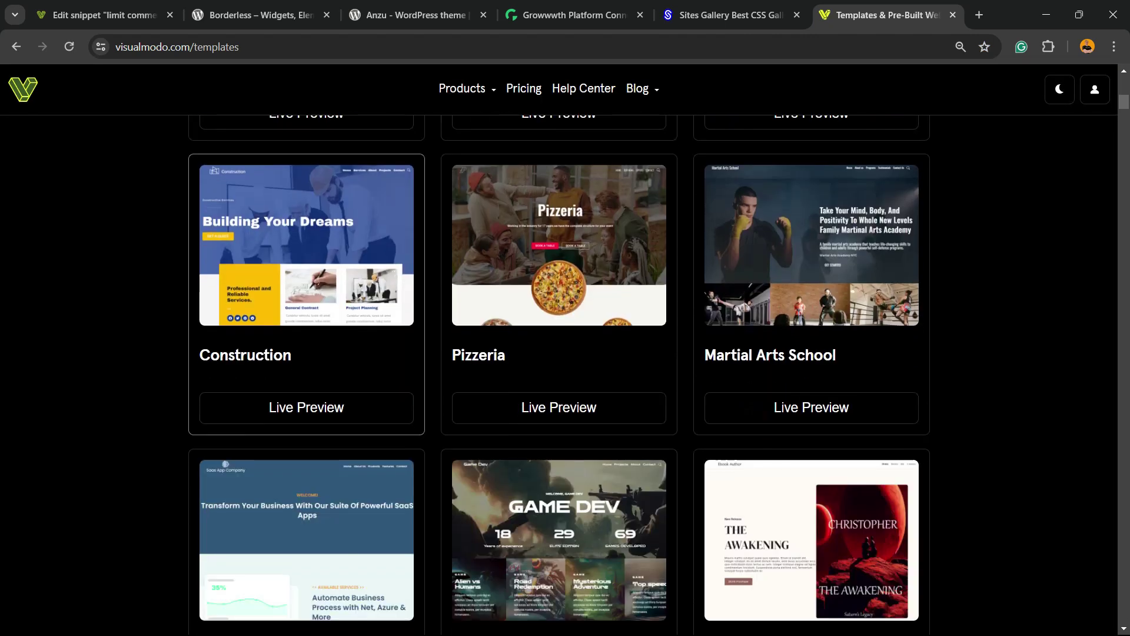
pyautogui.scroll(-8, 306, 376)
pyautogui.scroll(-5, 306, 377)
pyautogui.scroll(-3, 306, 377)
pyautogui.scroll(-5, 306, 377)
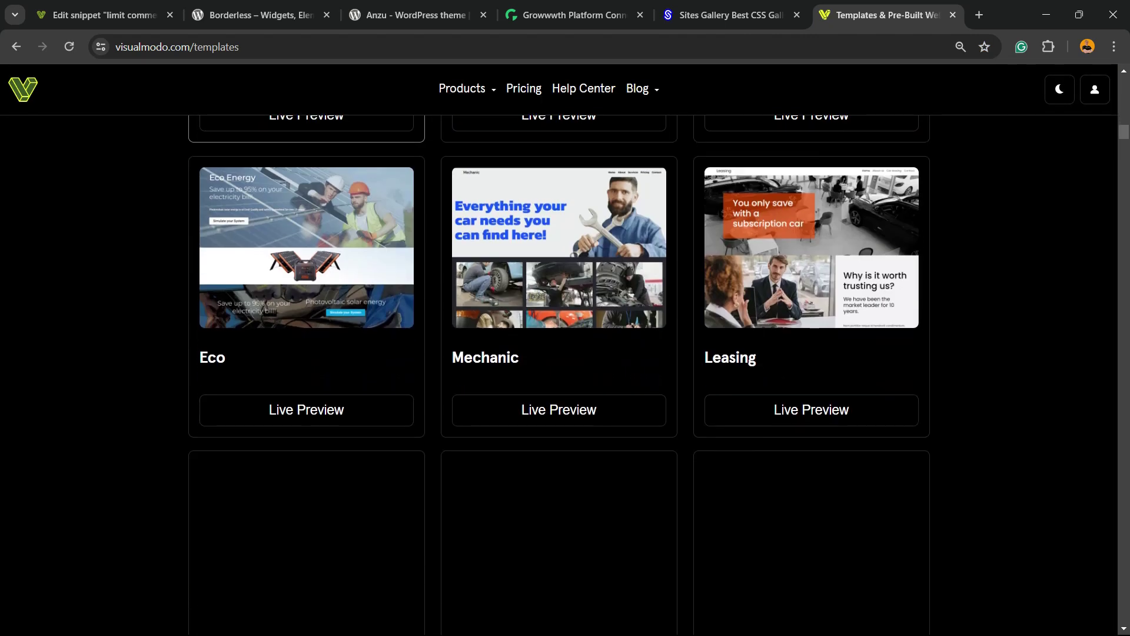
pyautogui.scroll(-5, 306, 378)
pyautogui.scroll(-2, 306, 377)
pyautogui.scroll(-5, 306, 377)
pyautogui.scroll(-6, 306, 377)
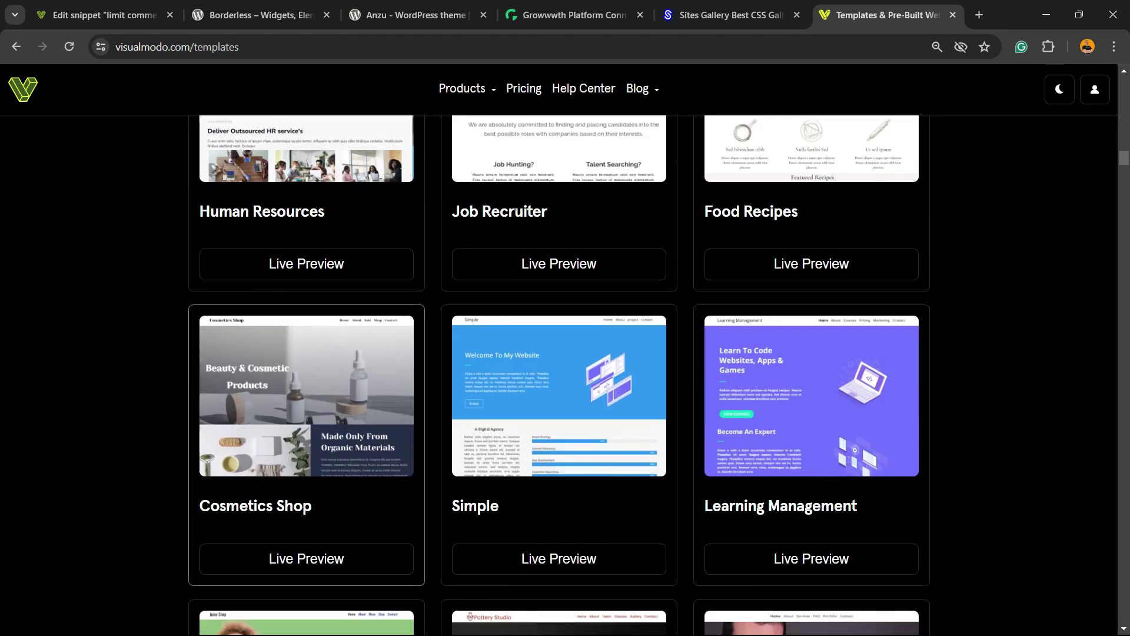
pyautogui.scroll(-6, 306, 377)
pyautogui.scroll(-4, 307, 377)
pyautogui.scroll(-5, 307, 377)
pyautogui.scroll(-5, 307, 376)
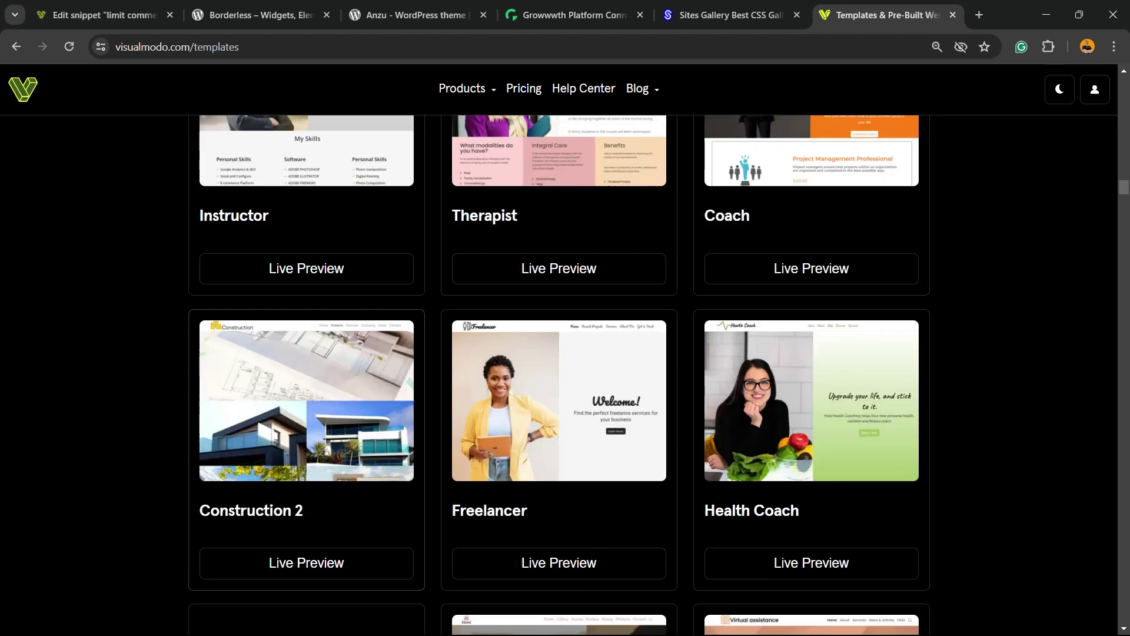
pyautogui.scroll(-3, 306, 378)
pyautogui.scroll(-5, 306, 376)
pyautogui.scroll(-6, 307, 377)
pyautogui.scroll(-3, 307, 377)
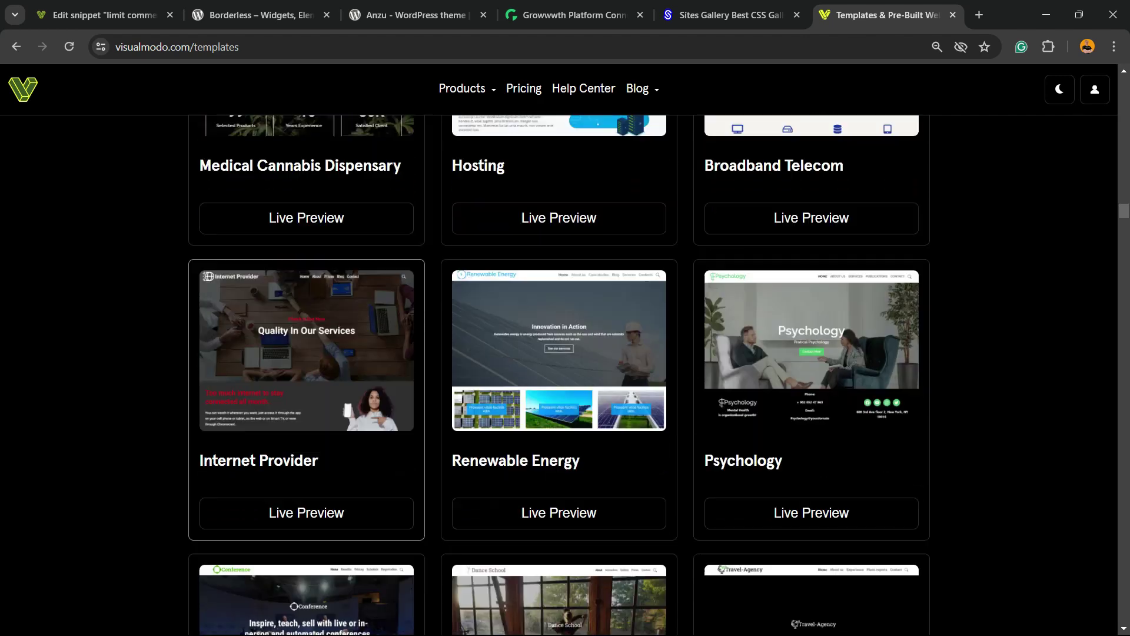
pyautogui.scroll(-4, 307, 283)
pyautogui.scroll(-5, 307, 282)
pyautogui.scroll(-2, 306, 283)
pyautogui.scroll(-8, 306, 282)
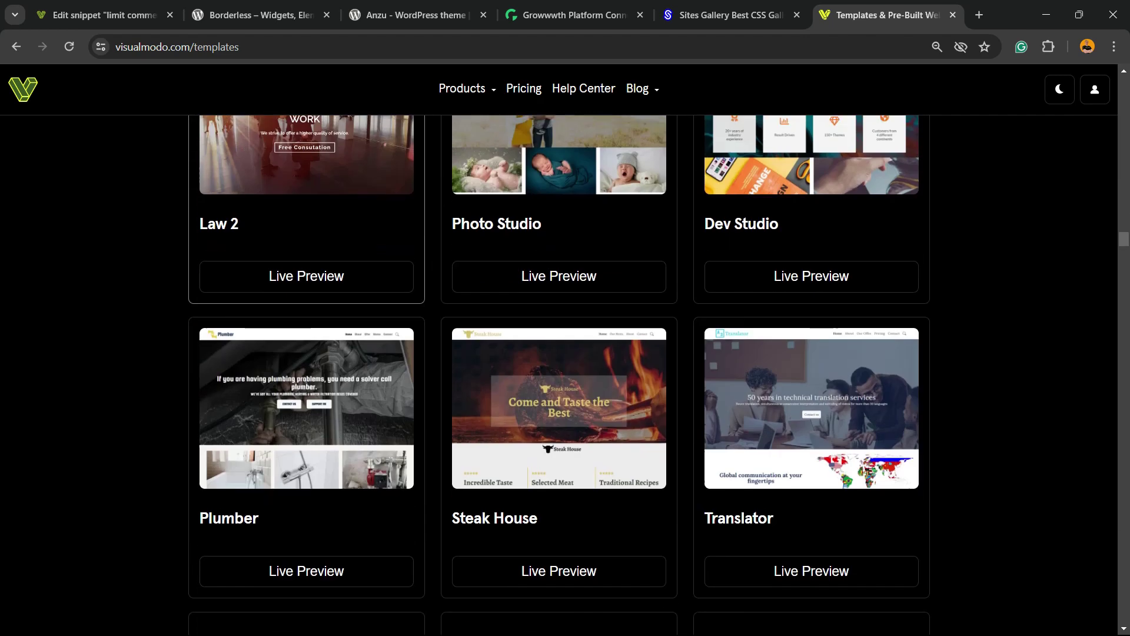
pyautogui.scroll(-2, 306, 282)
pyautogui.scroll(-9, 306, 282)
pyautogui.scroll(-4, 307, 283)
pyautogui.scroll(-1, 307, 282)
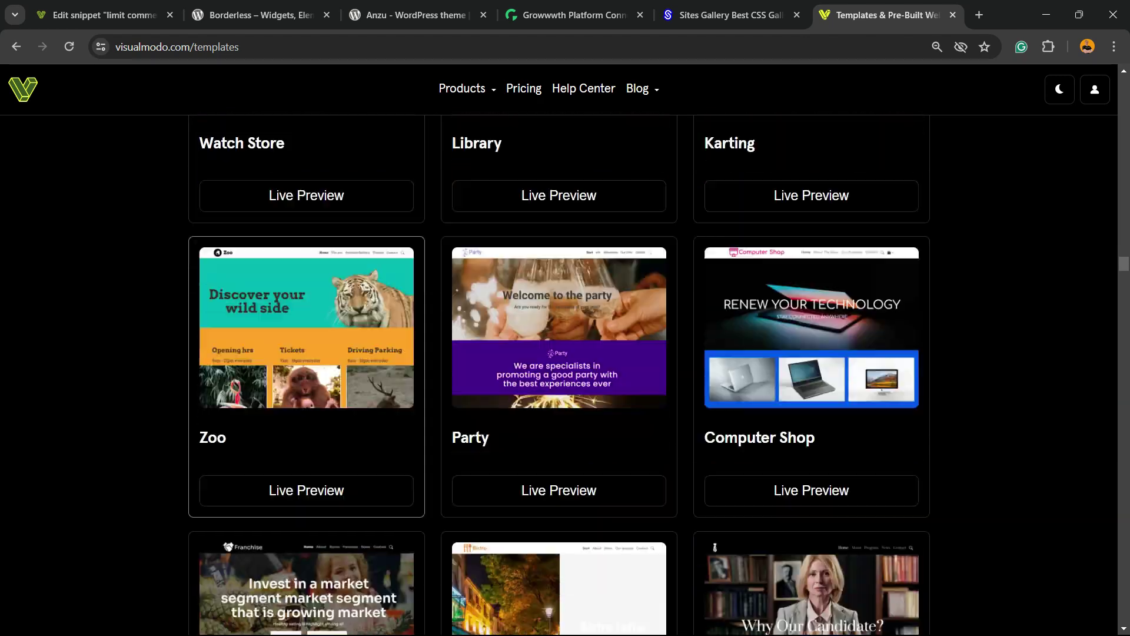
pyautogui.scroll(-5, 307, 283)
pyautogui.scroll(-6, 307, 283)
pyautogui.scroll(-2, 307, 283)
pyautogui.scroll(-7, 306, 283)
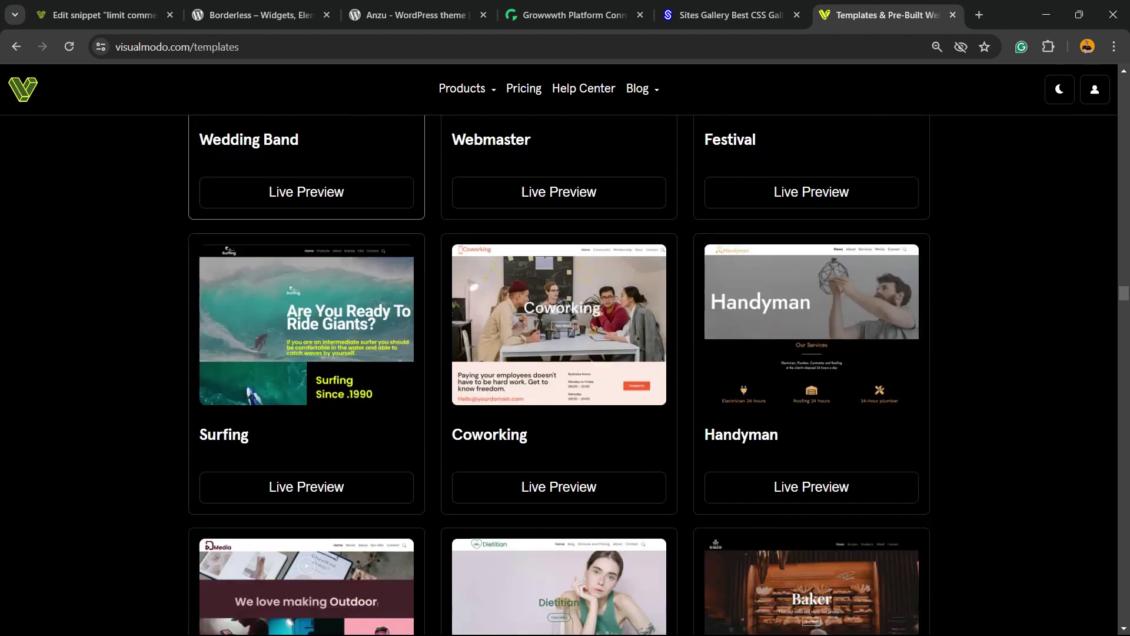
pyautogui.scroll(-1, 307, 194)
pyautogui.scroll(-5, 306, 194)
pyautogui.scroll(-4, 307, 194)
pyautogui.scroll(-2, 306, 194)
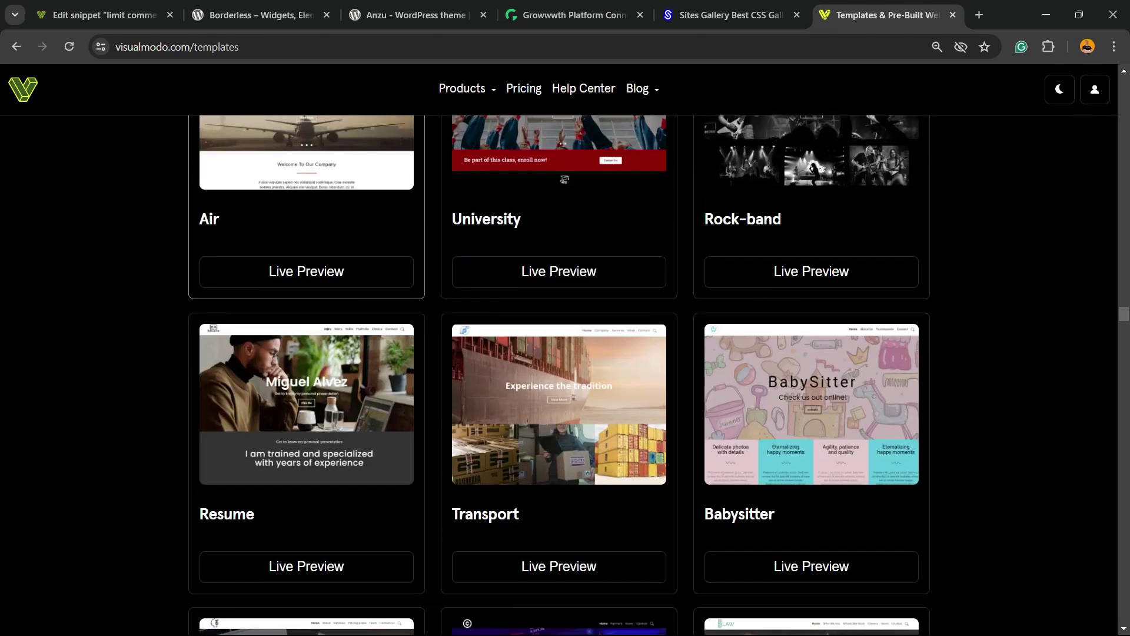
pyautogui.scroll(-4, 307, 194)
pyautogui.scroll(-4, 306, 194)
pyautogui.scroll(-3, 307, 194)
pyautogui.scroll(-4, 306, 194)
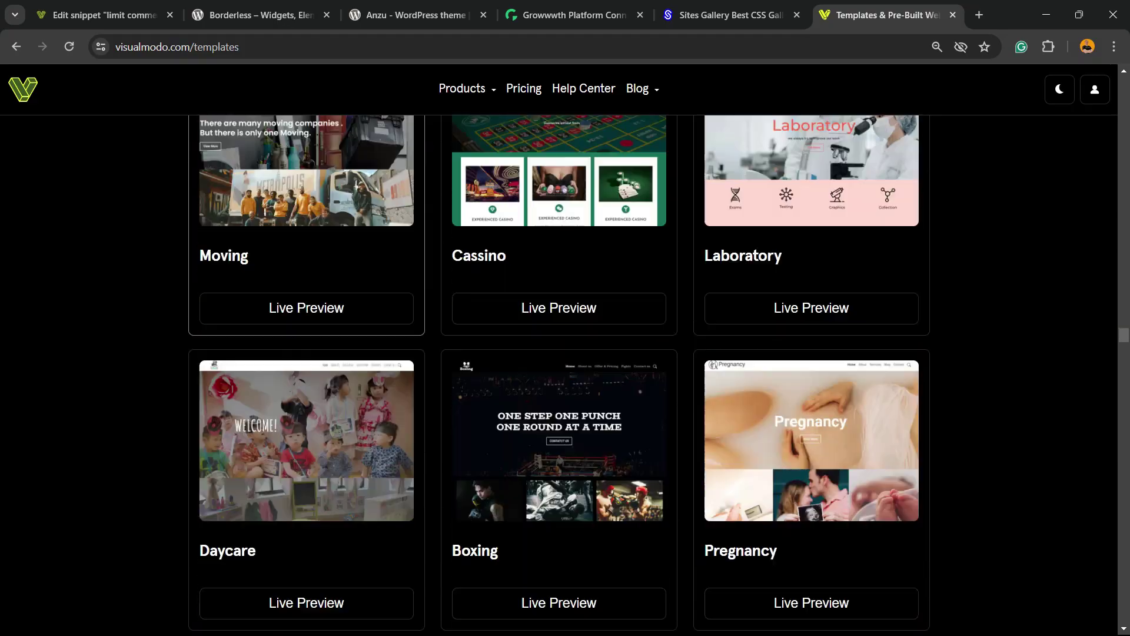